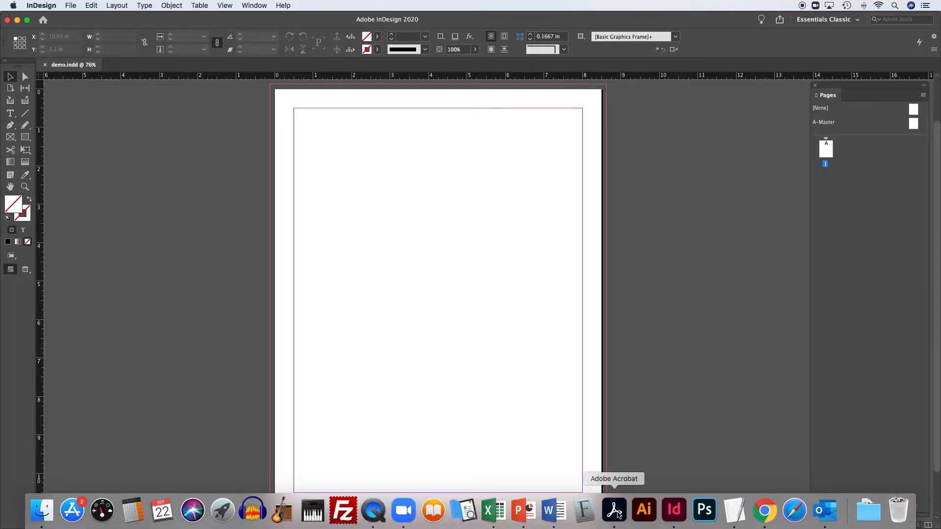
Step: Switch to Adobe Acrobat to examine the finished exercise PDF's layout, and return to the InDesign document
{"action": "left_click", "coordinate": [614, 511]}
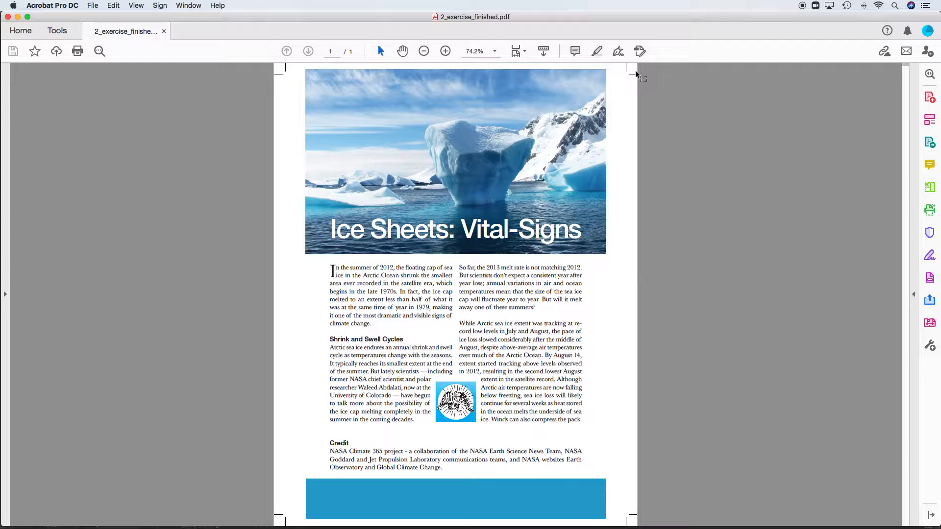
{"action": "mouse_move", "coordinate": [168, 475]}
{"action": "left_click", "coordinate": [674, 515]}
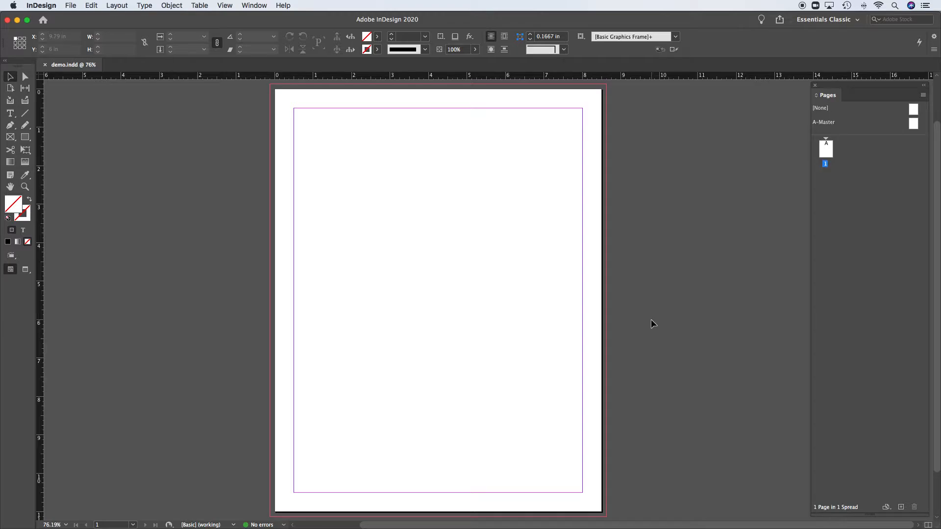
Step: Place 2_exercise_finished.pdf on the pasteboard beside the blank page at its original size
{"action": "left_click_drag", "start_coordinate": [248, 269], "coordinate": [412, 271]}
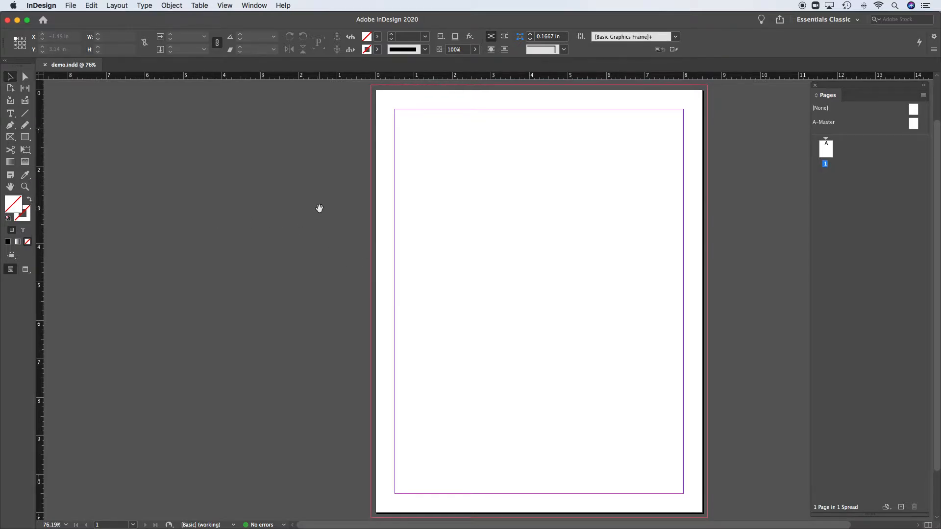
{"action": "left_click", "coordinate": [72, 5]}
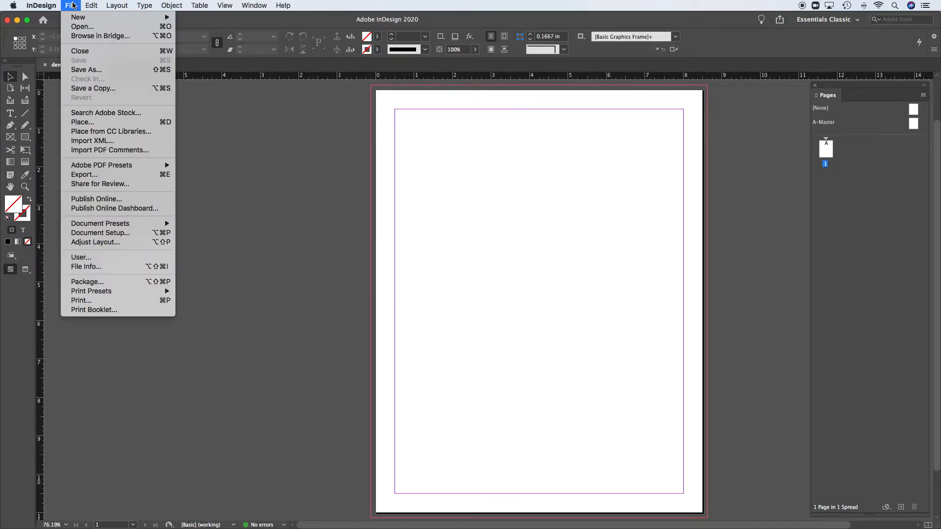
{"action": "left_click", "coordinate": [84, 123]}
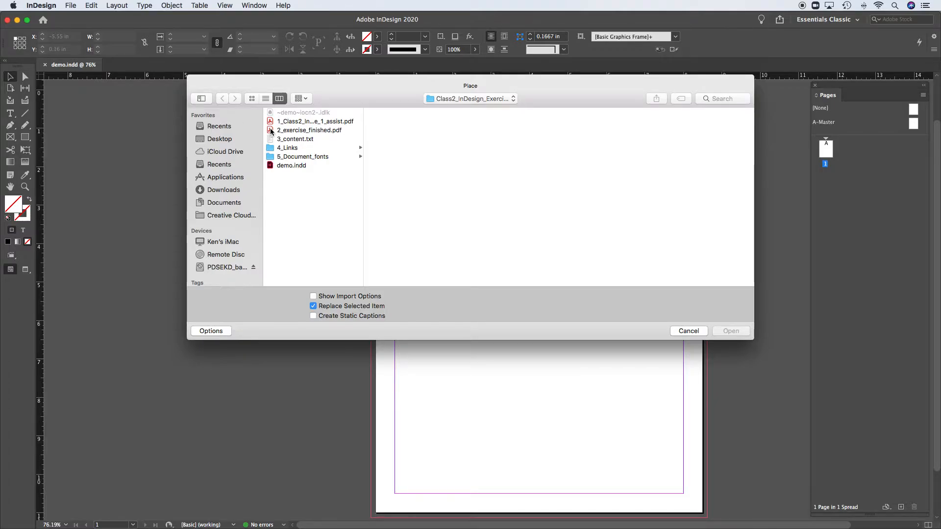
{"action": "left_click", "coordinate": [271, 131]}
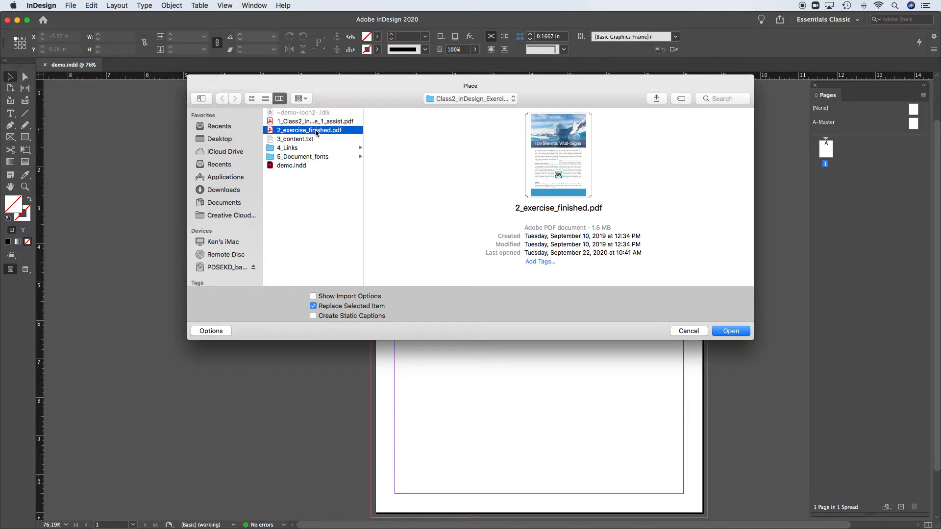
{"action": "left_click", "coordinate": [732, 333]}
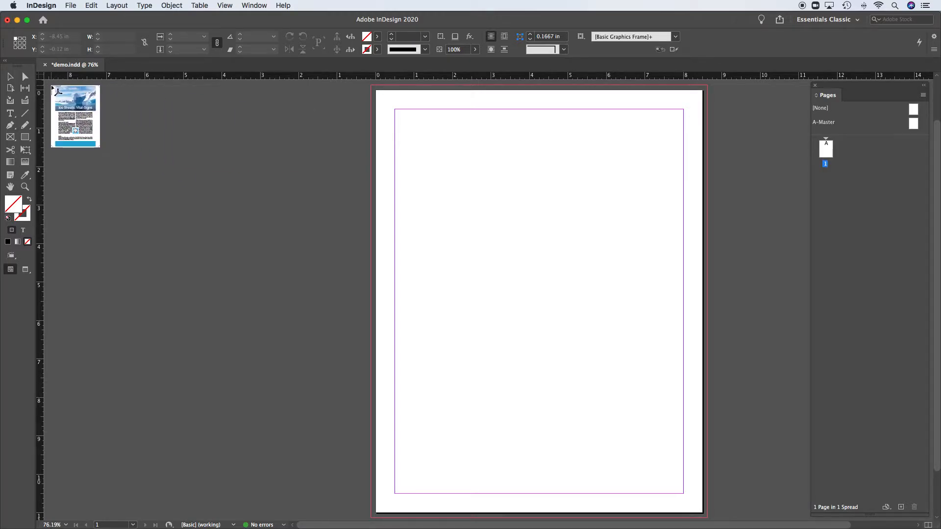
{"action": "left_click", "coordinate": [52, 86]}
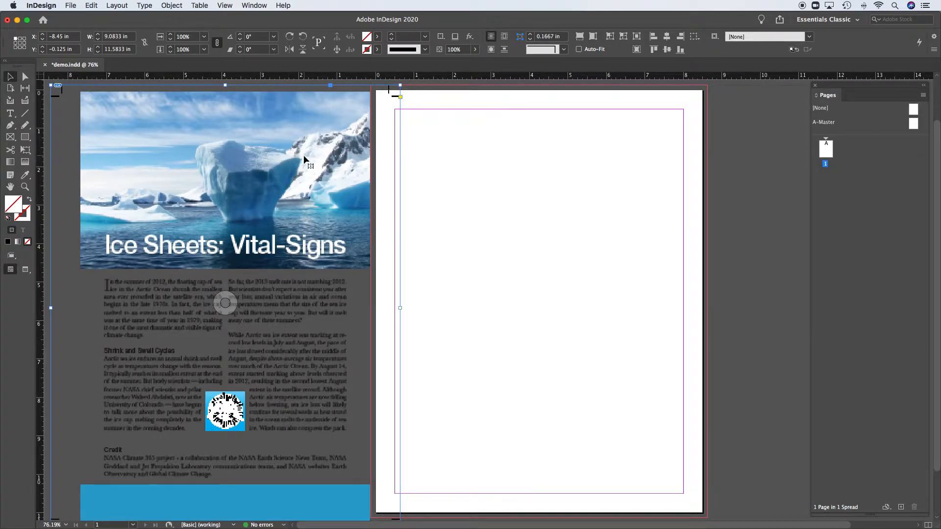
Step: Reposition the placed PDF on the pasteboard beside the page, at about X -8.58 in and Y -0.29 in
{"action": "left_click_drag", "start_coordinate": [304, 155], "coordinate": [279, 153]}
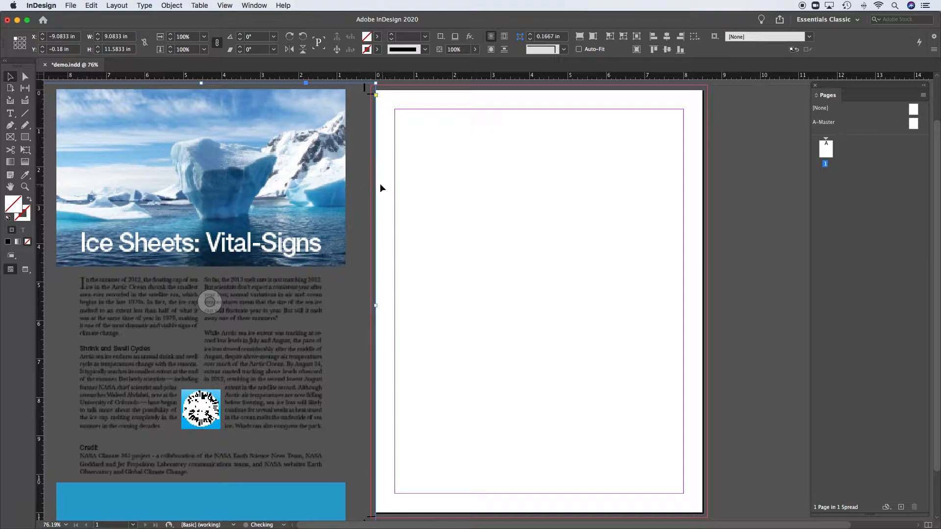
{"action": "left_click_drag", "start_coordinate": [341, 180], "coordinate": [465, 179]}
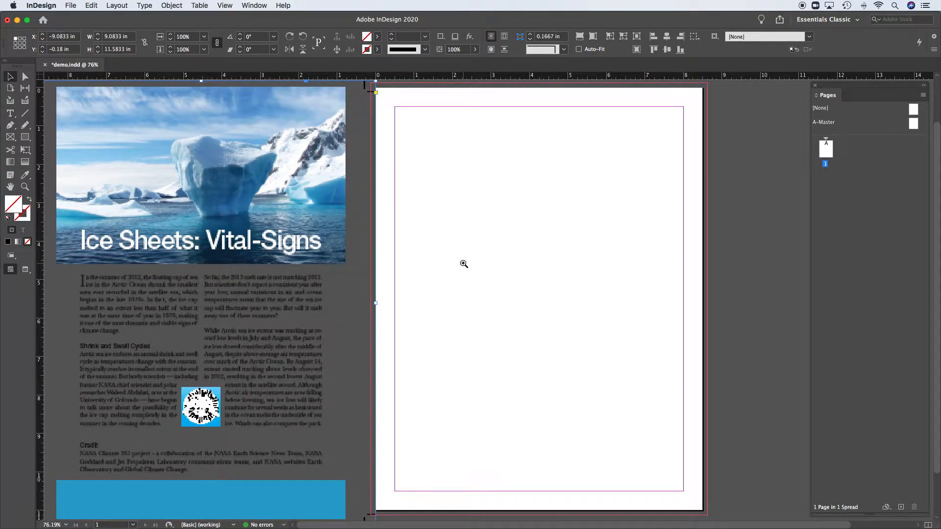
{"action": "left_click", "coordinate": [456, 262], "text": "alt"}
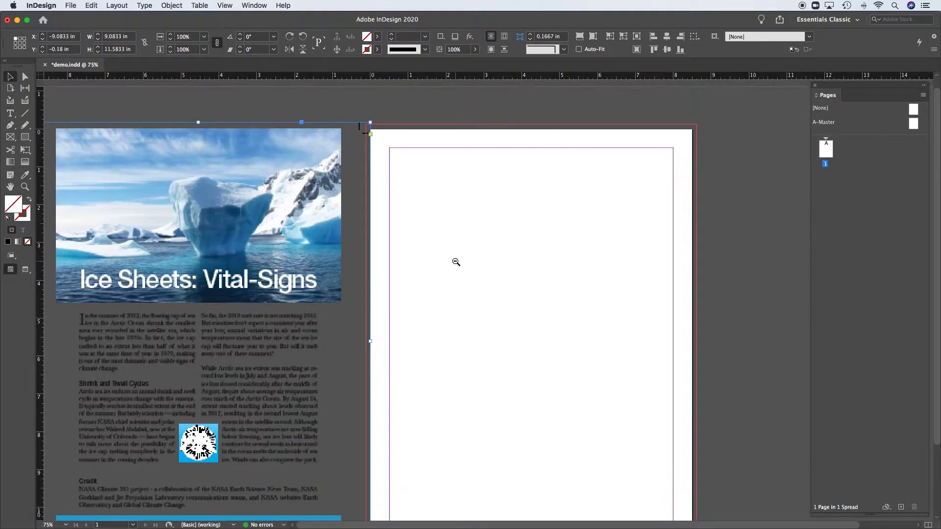
{"action": "left_click_drag", "start_coordinate": [428, 269], "coordinate": [464, 232]}
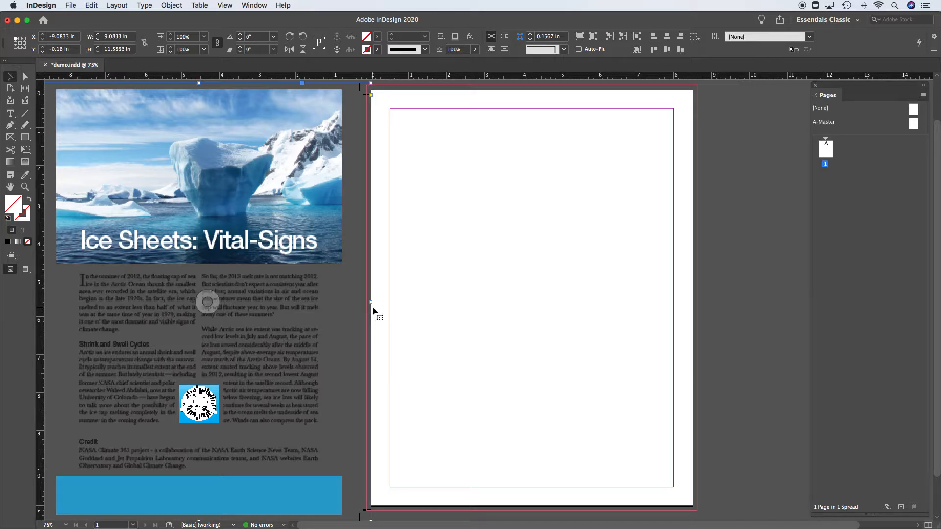
{"action": "left_click", "coordinate": [399, 329], "text": "alt+super"}
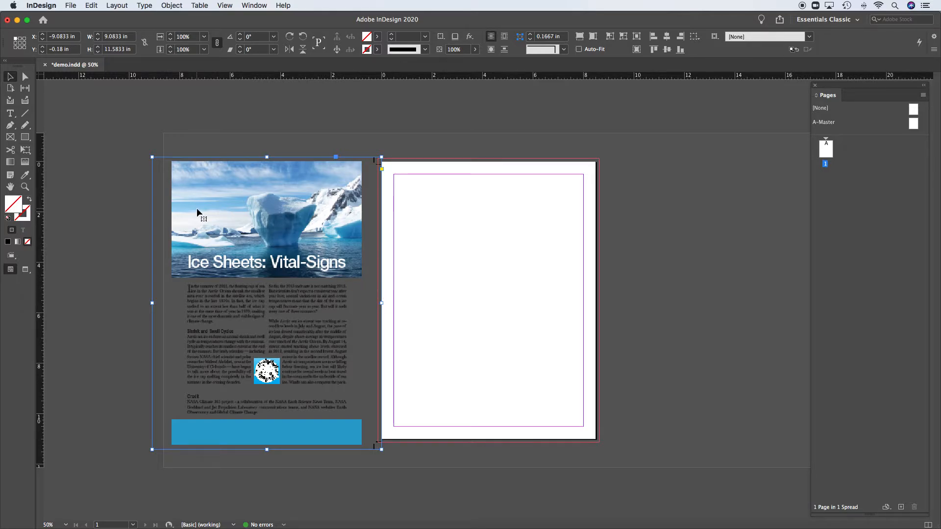
{"action": "left_click_drag", "start_coordinate": [197, 208], "coordinate": [223, 207]}
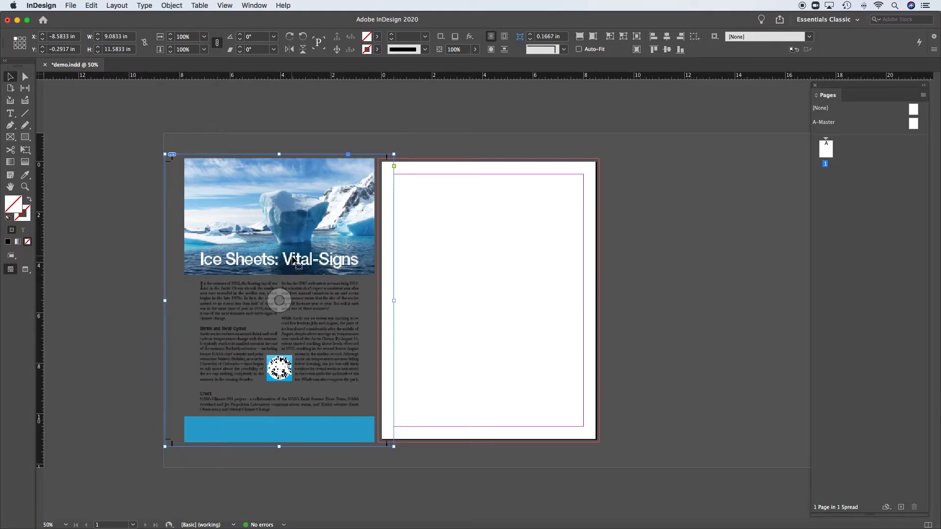
Step: Draw a rectangle about 8.49 by 11.01 in over the placed PDF, from its upper-left to its lower-right crop marks
{"action": "left_click", "coordinate": [25, 139]}
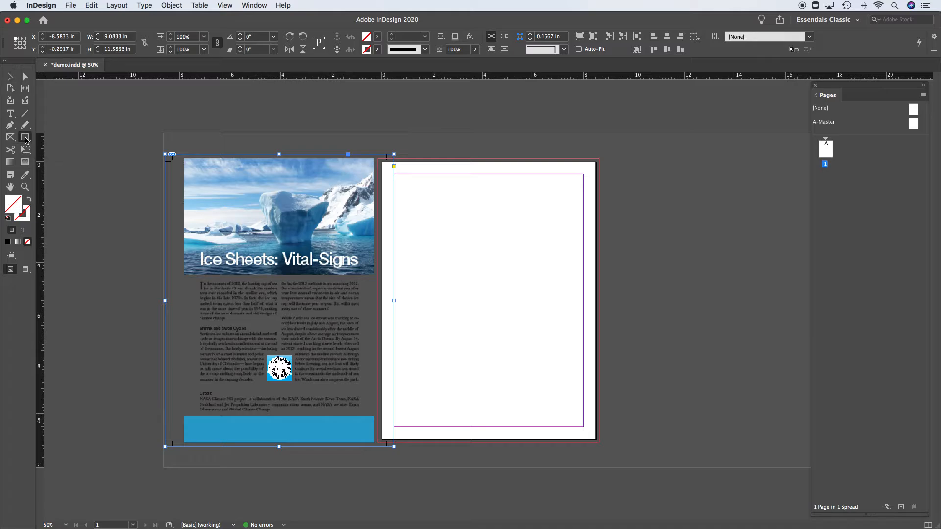
{"action": "left_click", "coordinate": [25, 139]}
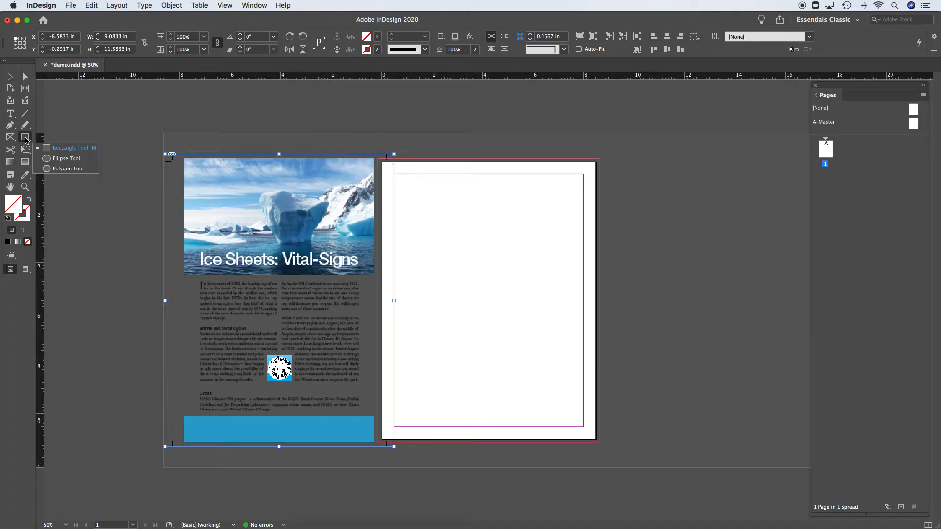
{"action": "left_click", "coordinate": [68, 149]}
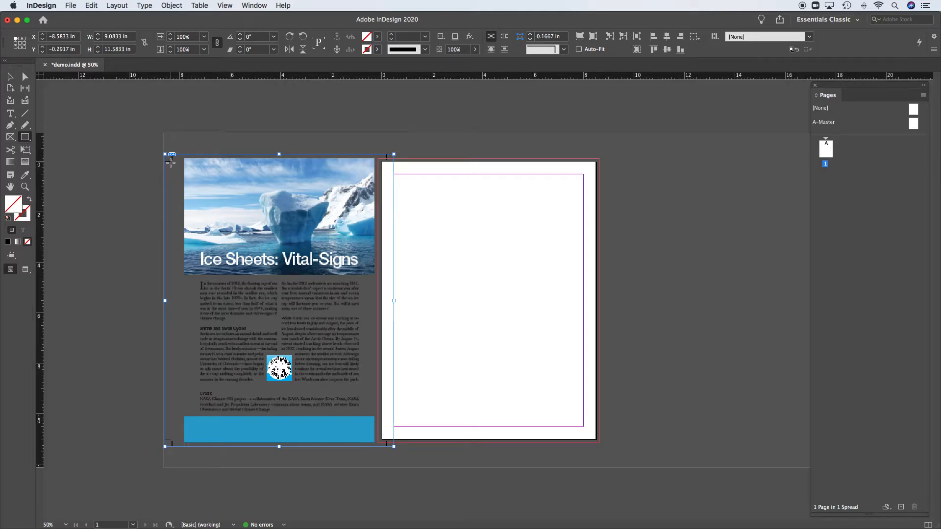
{"action": "left_click_drag", "start_coordinate": [134, 140], "coordinate": [283, 282]}
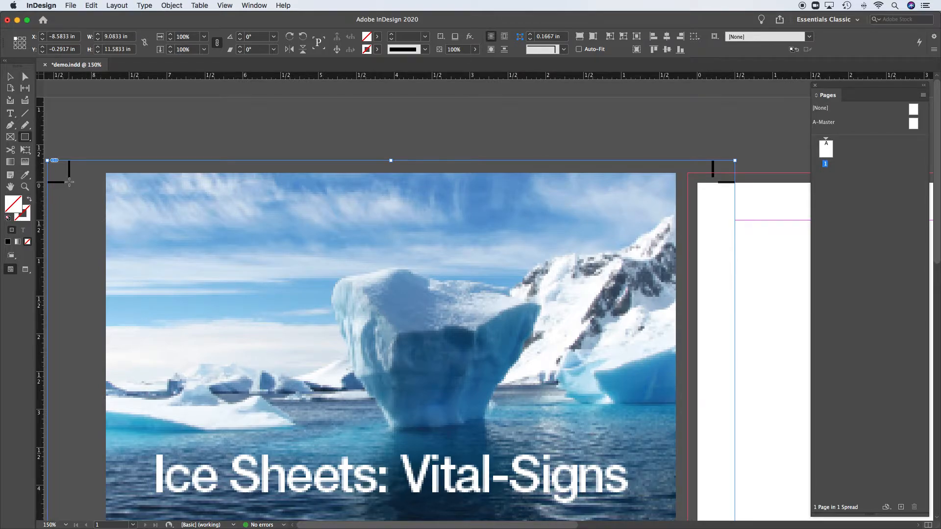
{"action": "left_click_drag", "start_coordinate": [69, 182], "coordinate": [713, 419]}
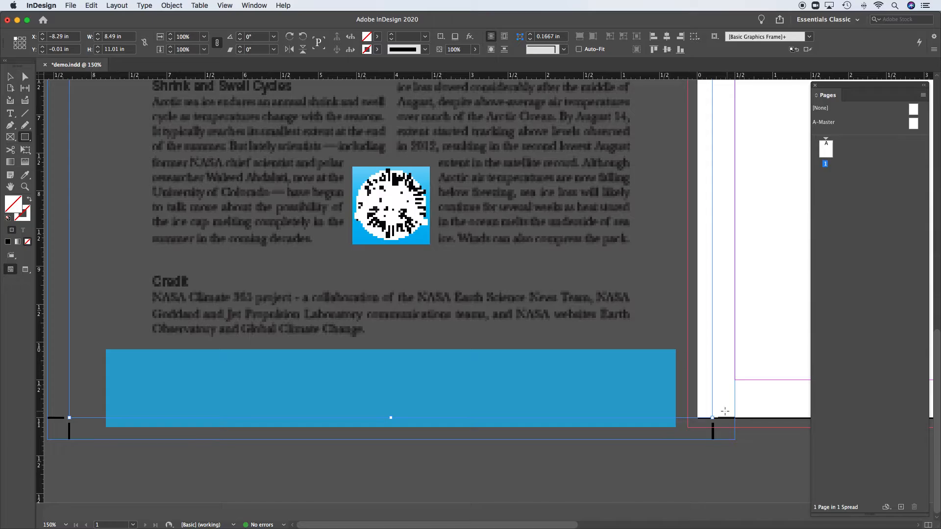
Step: Fill the rectangle covering the placed PDF with the [Paper] swatch
{"action": "left_click", "coordinate": [523, 338], "text": "alt+super"}
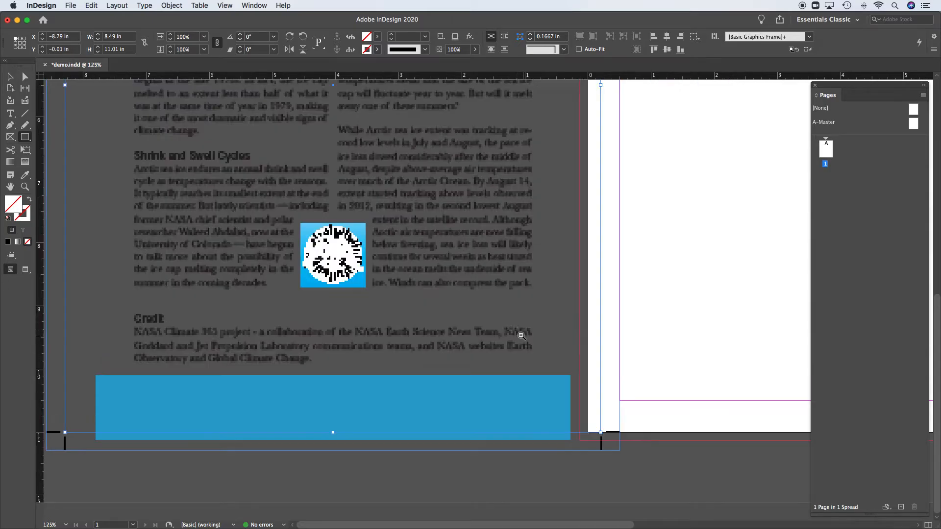
{"action": "left_click", "coordinate": [459, 316], "text": "alt+super"}
{"action": "left_click", "coordinate": [456, 315], "text": "alt+super"}
{"action": "left_click", "coordinate": [428, 308], "text": "alt+super"}
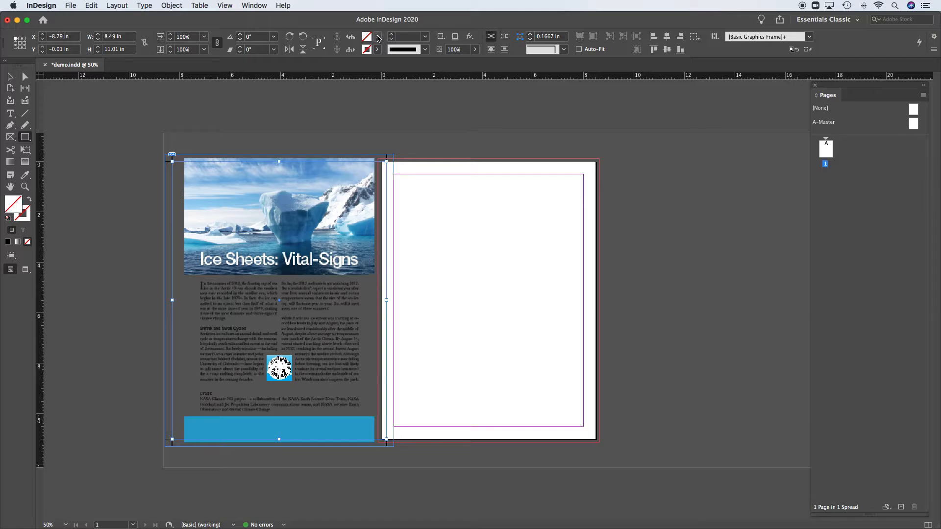
{"action": "left_click", "coordinate": [378, 37]}
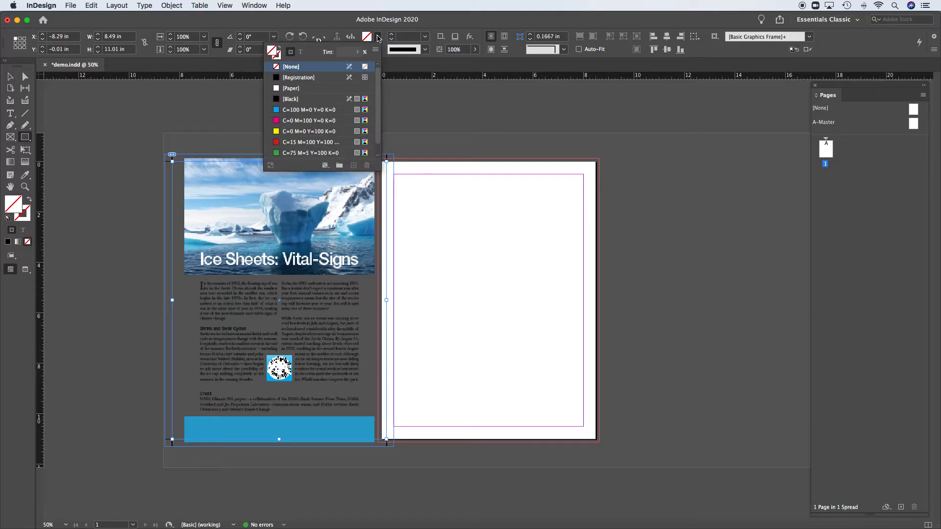
{"action": "left_click", "coordinate": [296, 89]}
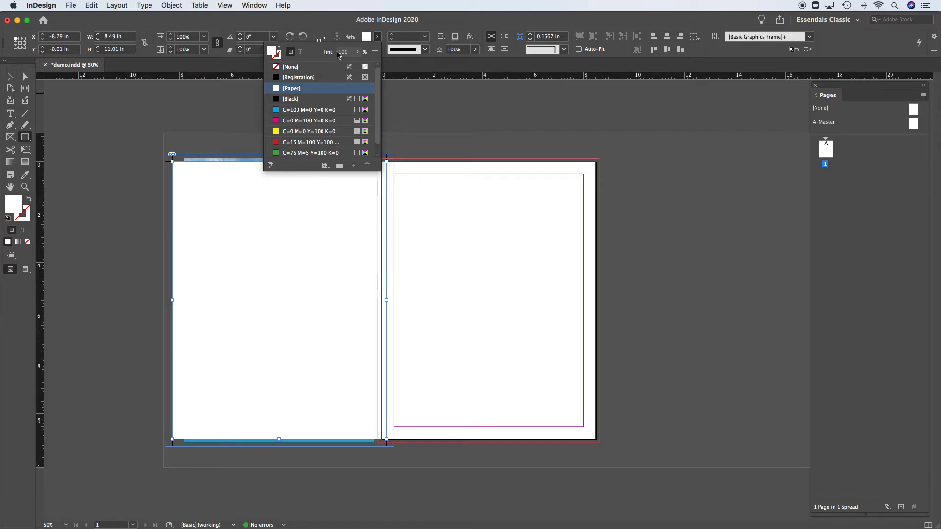
{"action": "left_click", "coordinate": [377, 38]}
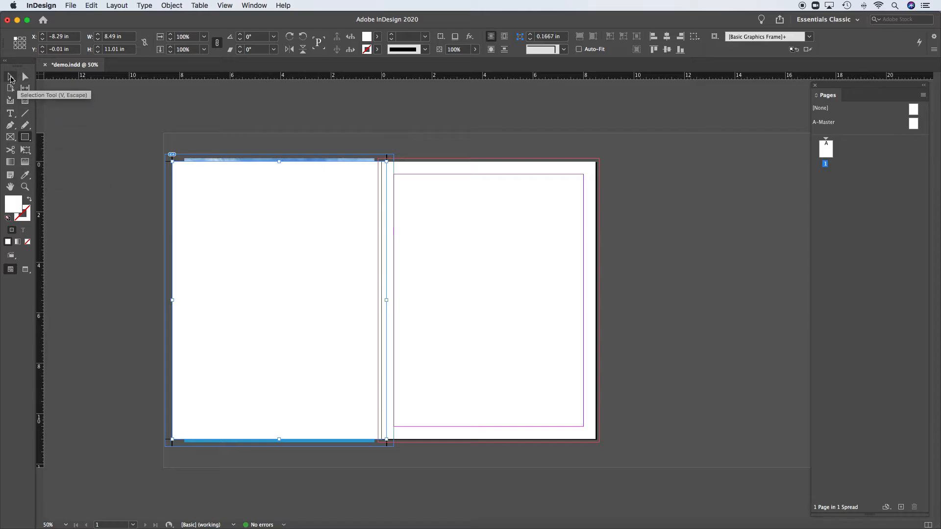
Step: Send the white rectangle to the back, behind the placed PDF
{"action": "left_click", "coordinate": [11, 78]}
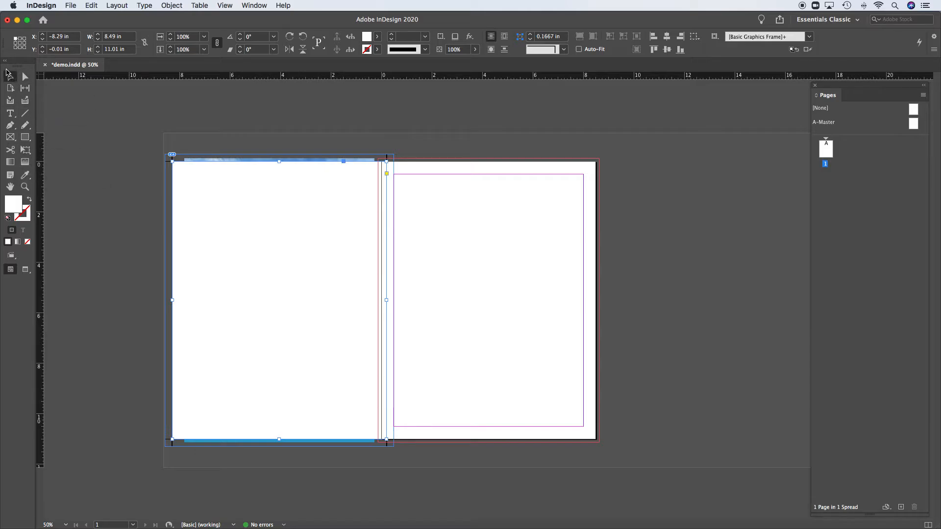
{"action": "left_click", "coordinate": [146, 203]}
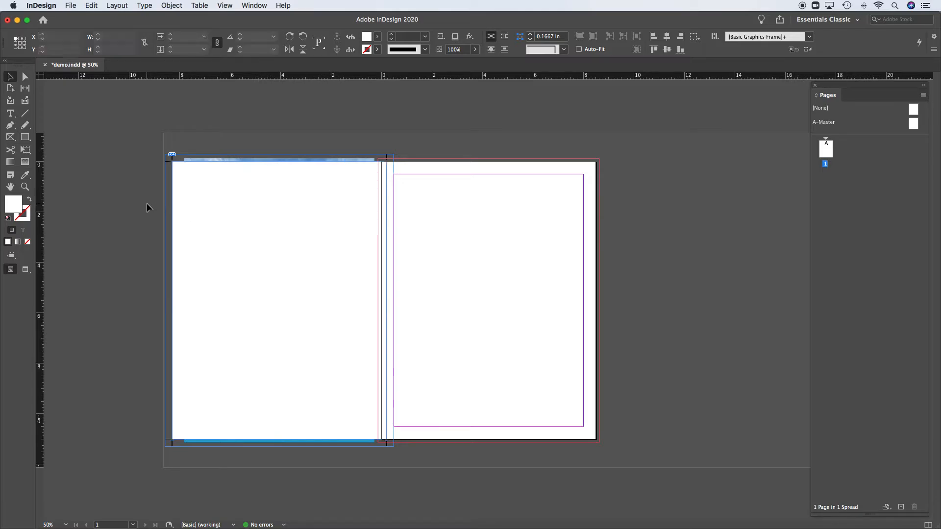
{"action": "right_click", "coordinate": [207, 209]}
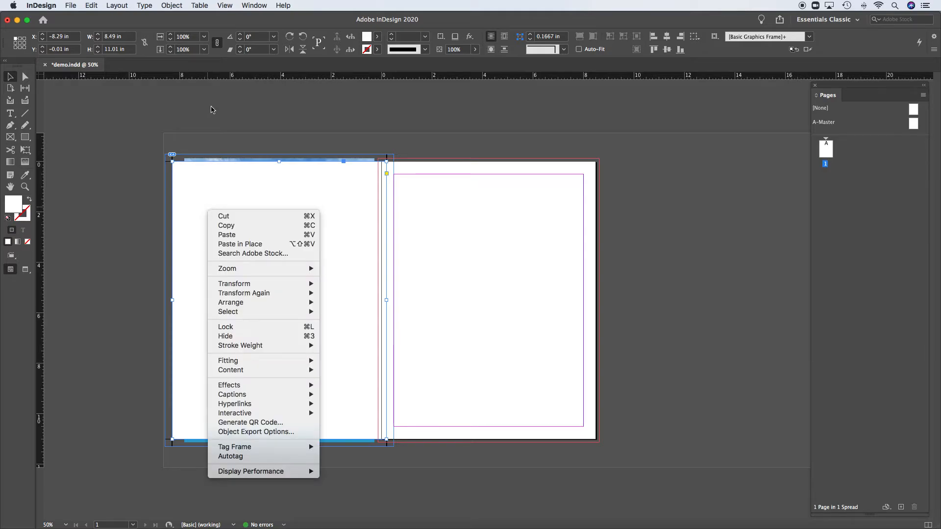
{"action": "left_click", "coordinate": [208, 183]}
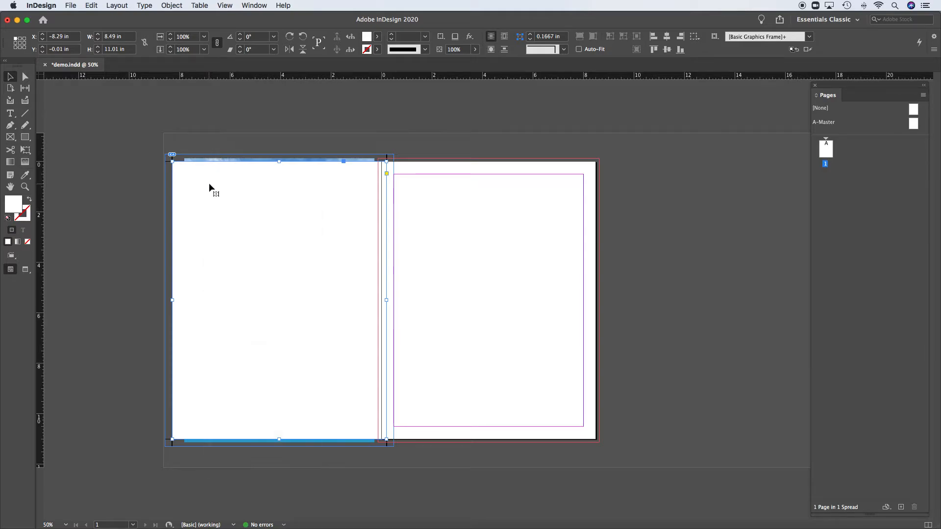
{"action": "left_click", "coordinate": [172, 5]}
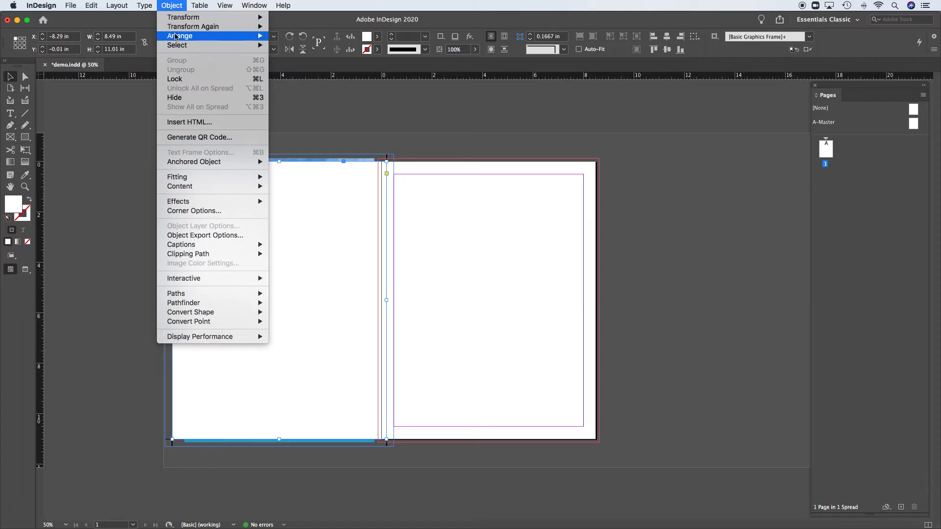
{"action": "left_click", "coordinate": [179, 5]}
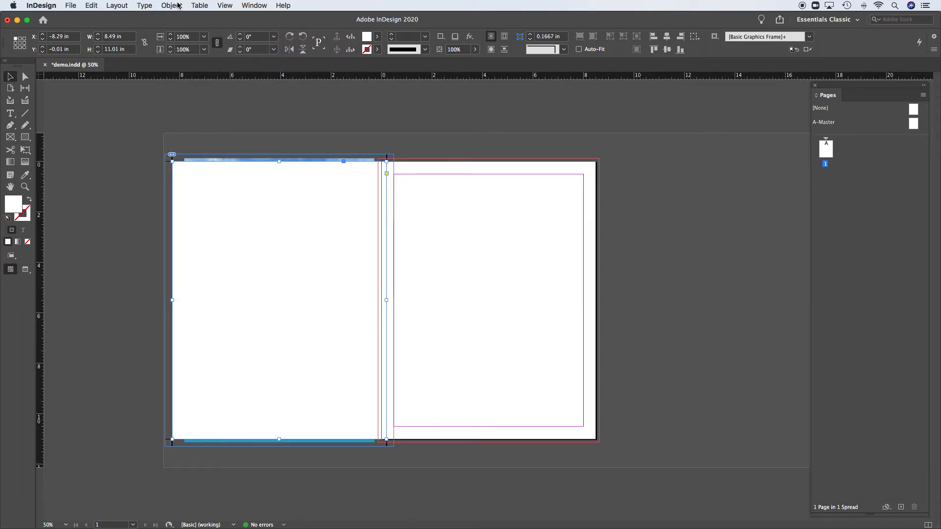
{"action": "right_click", "coordinate": [250, 256]}
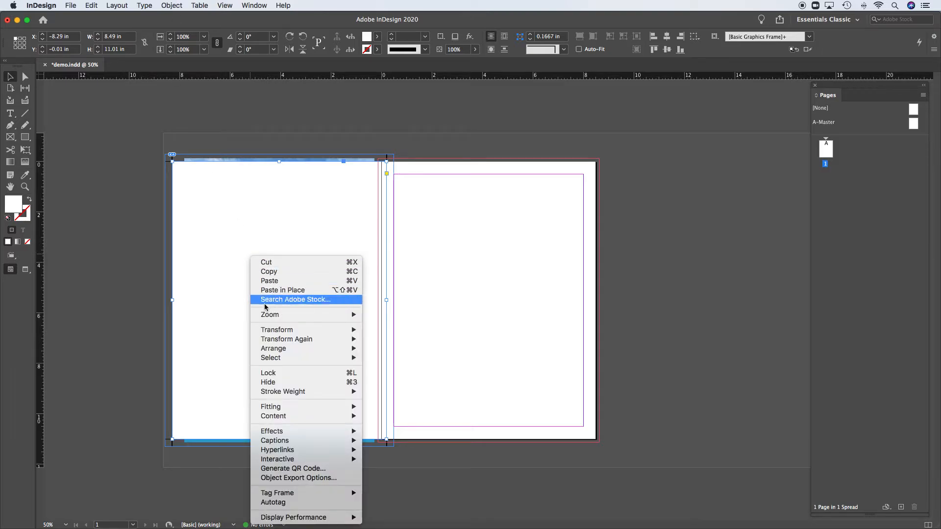
{"action": "mouse_move", "coordinate": [277, 351]}
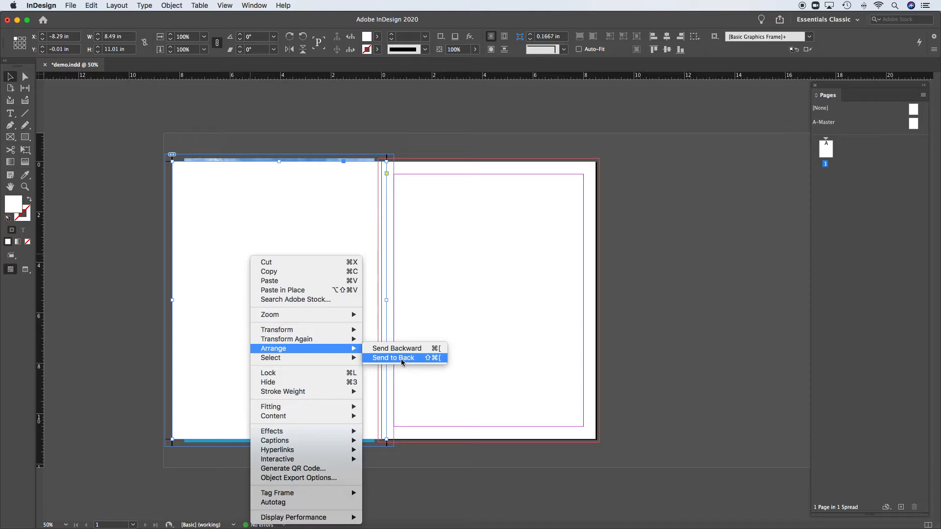
{"action": "left_click", "coordinate": [433, 359]}
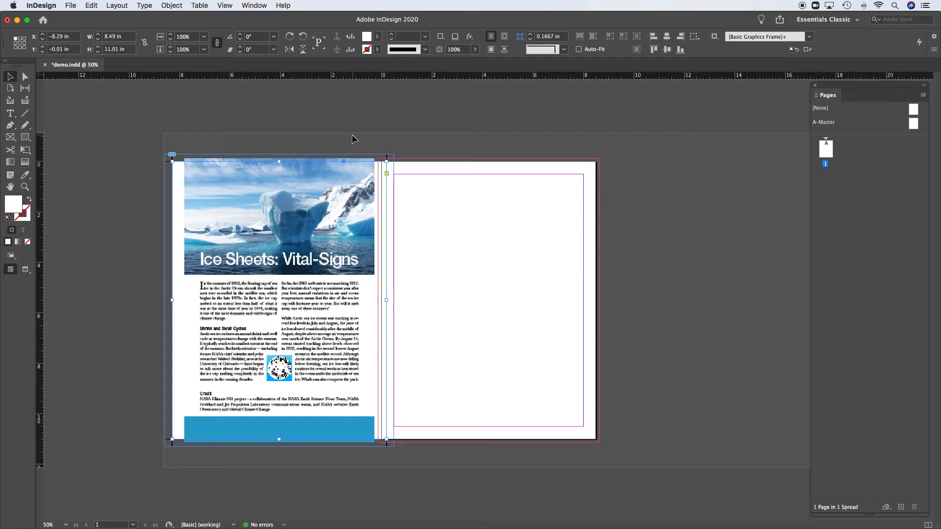
Step: Move only the placed PDF off the white rectangle, to about X -10.41 in and Y -0.71 in
{"action": "left_click", "coordinate": [315, 125]}
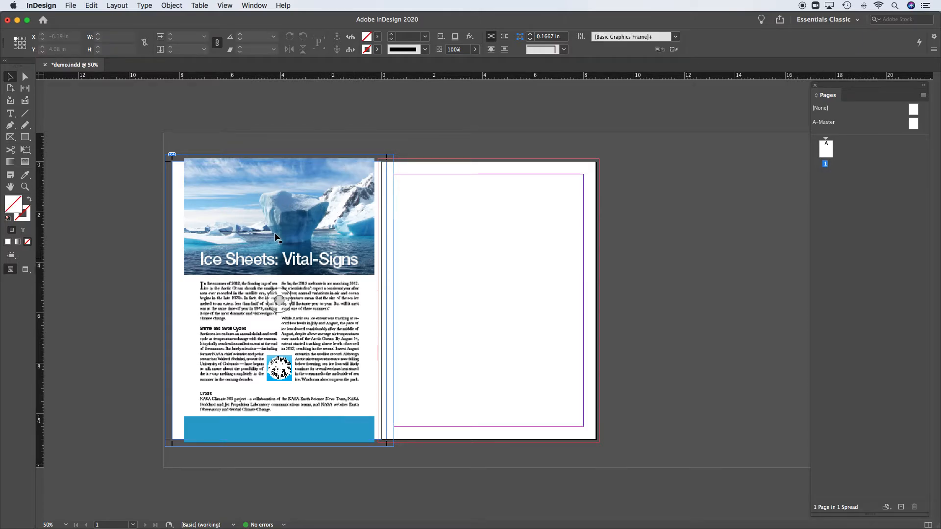
{"action": "left_click_drag", "start_coordinate": [295, 216], "coordinate": [249, 206]}
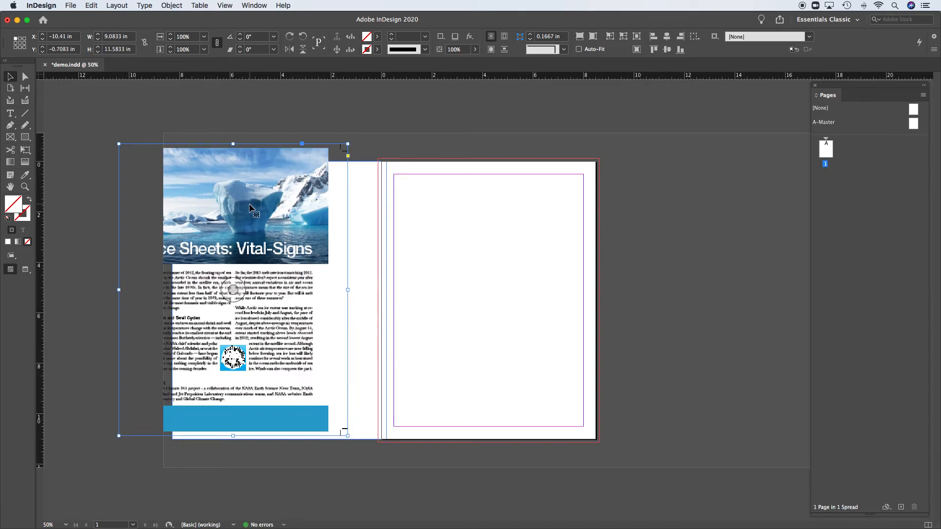
Step: Undo the placed PDF's last move and group it with the white rectangle behind it
{"action": "key", "text": "super+z"}
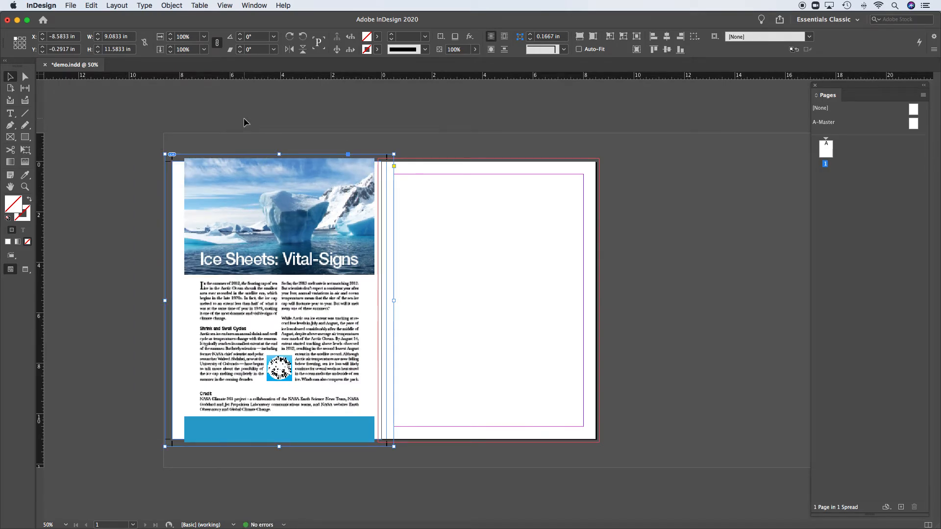
{"action": "left_click", "coordinate": [243, 118]}
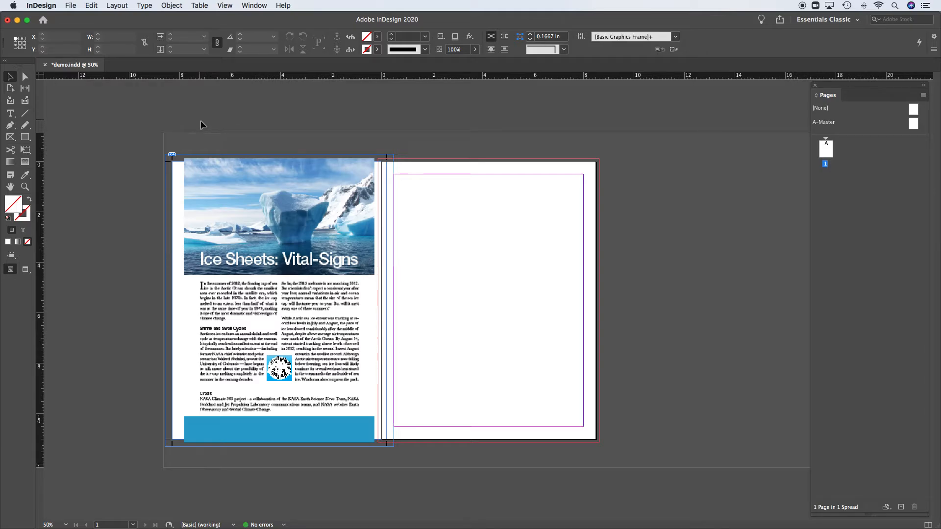
{"action": "left_click", "coordinate": [305, 240]}
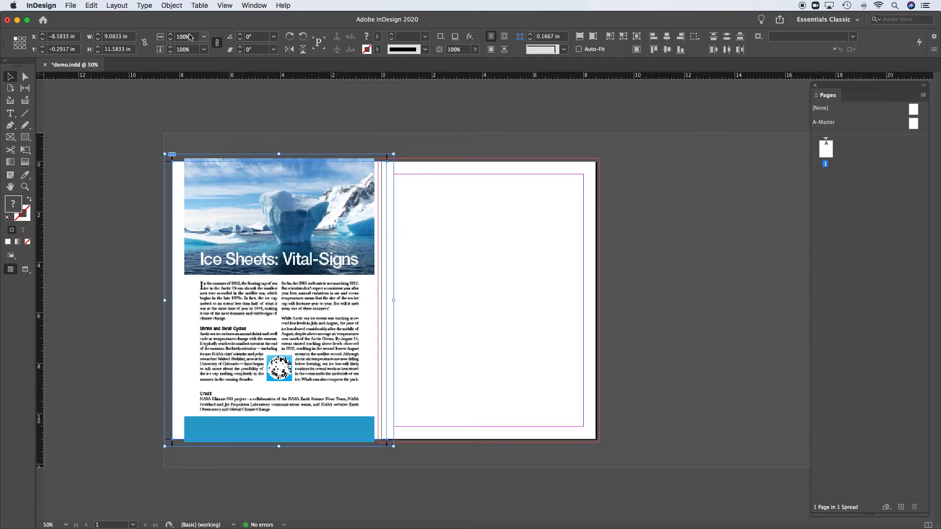
{"action": "left_click", "coordinate": [171, 5]}
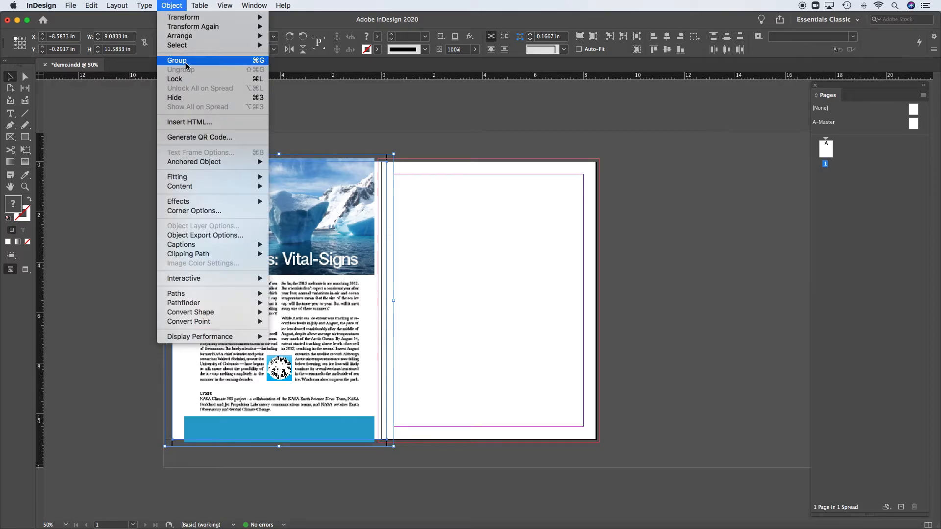
{"action": "left_click", "coordinate": [257, 60]}
Step: Move the grouped PDF and rectangle to about X -8.88 in and Y -0.29 in, beside the blank page
{"action": "left_click_drag", "start_coordinate": [231, 200], "coordinate": [279, 192]}
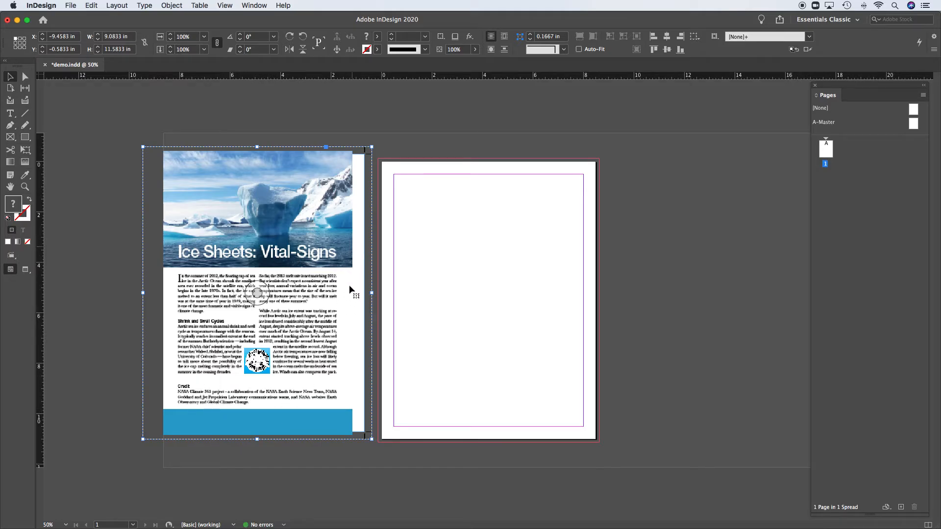
{"action": "left_click_drag", "start_coordinate": [296, 173], "coordinate": [328, 173]}
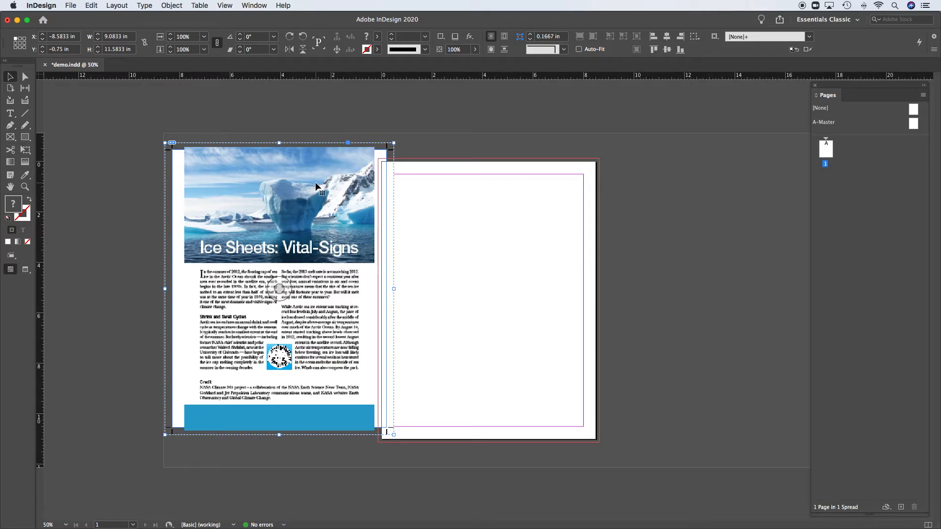
{"action": "left_click_drag", "start_coordinate": [318, 182], "coordinate": [313, 192]}
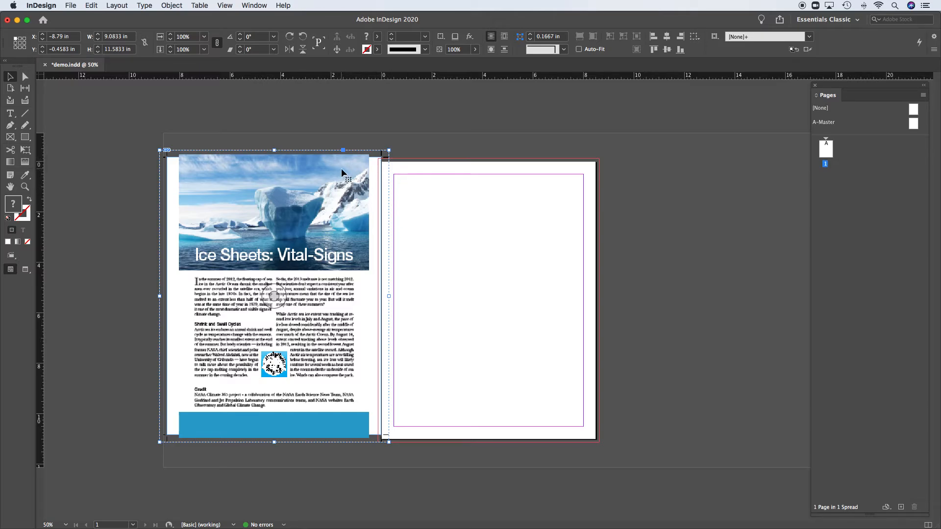
{"action": "left_click_drag", "start_coordinate": [341, 172], "coordinate": [472, 225]}
{"action": "key", "text": "super+space"}
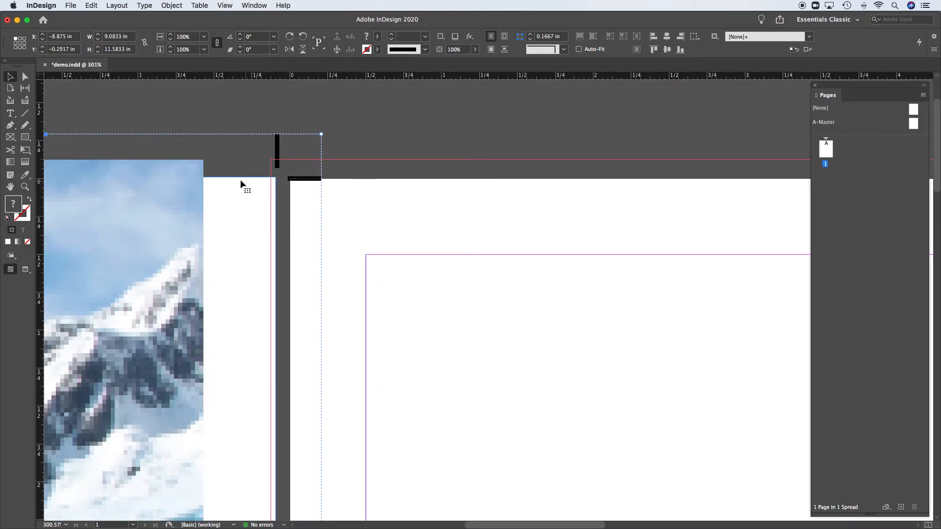
{"action": "left_click", "coordinate": [386, 240], "text": "alt"}
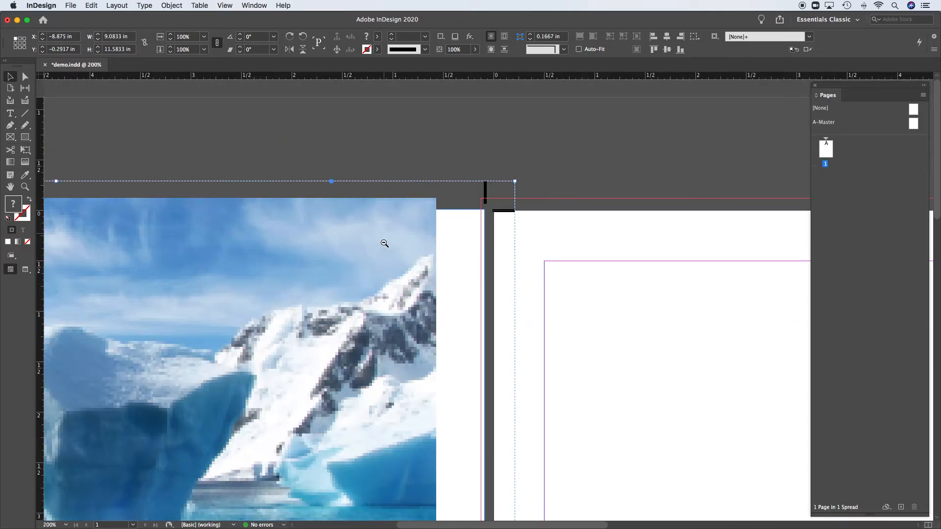
{"action": "left_click", "coordinate": [385, 301], "text": "alt"}
{"action": "left_click", "coordinate": [447, 279], "text": "alt"}
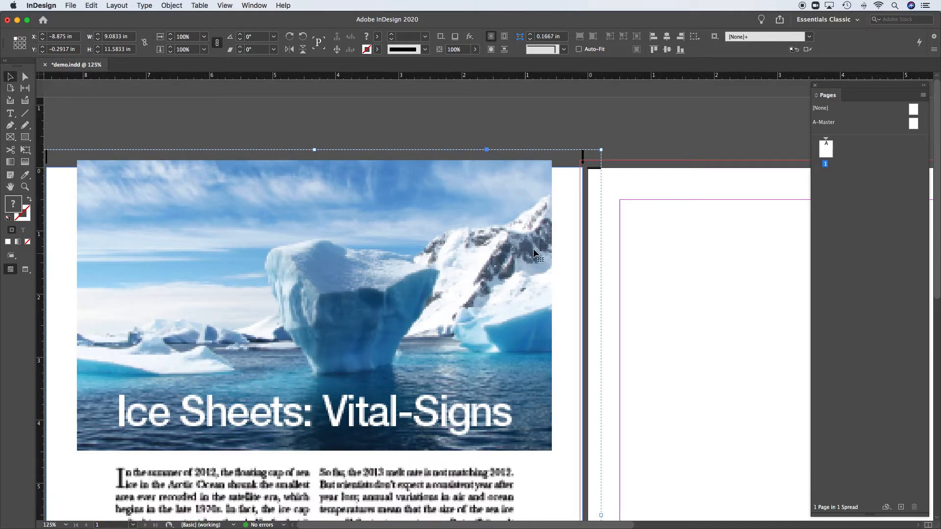
Step: Move the reference group farther from the page, to about X -9.37 in, and deselect it
{"action": "left_click_drag", "start_coordinate": [553, 253], "coordinate": [512, 234]}
{"action": "left_click", "coordinate": [513, 269], "text": "alt"}
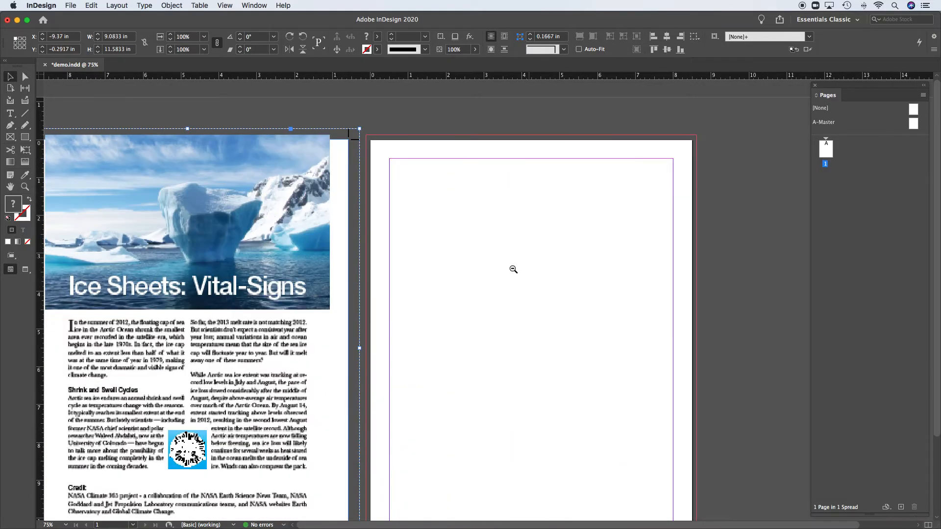
{"action": "left_click", "coordinate": [513, 269], "text": "alt+super"}
{"action": "key", "text": "alt+super+space"}
{"action": "left_click", "coordinate": [260, 101]}
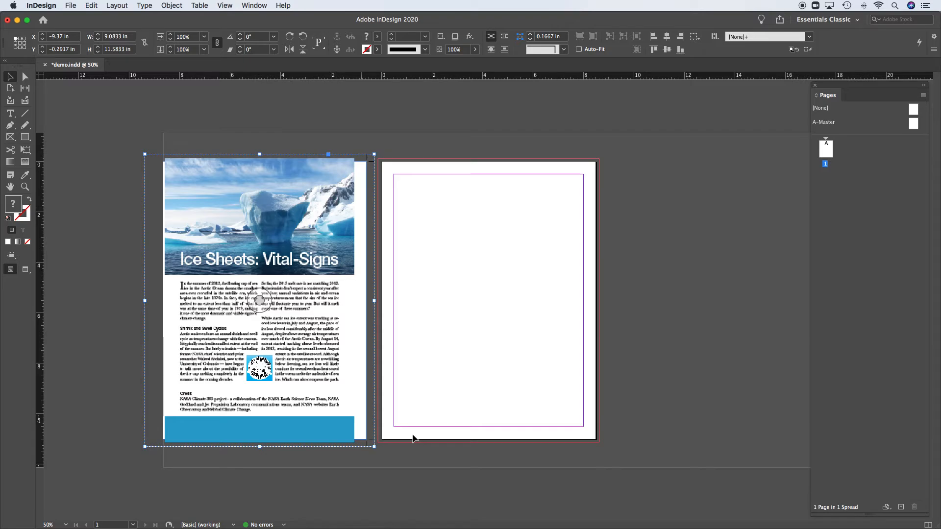
{"action": "left_click", "coordinate": [387, 144]}
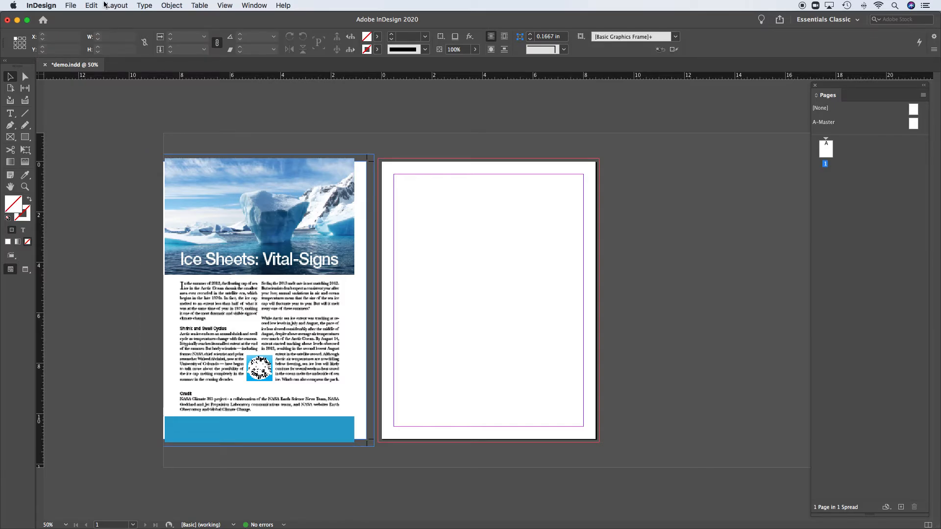
{"action": "left_click", "coordinate": [72, 4]}
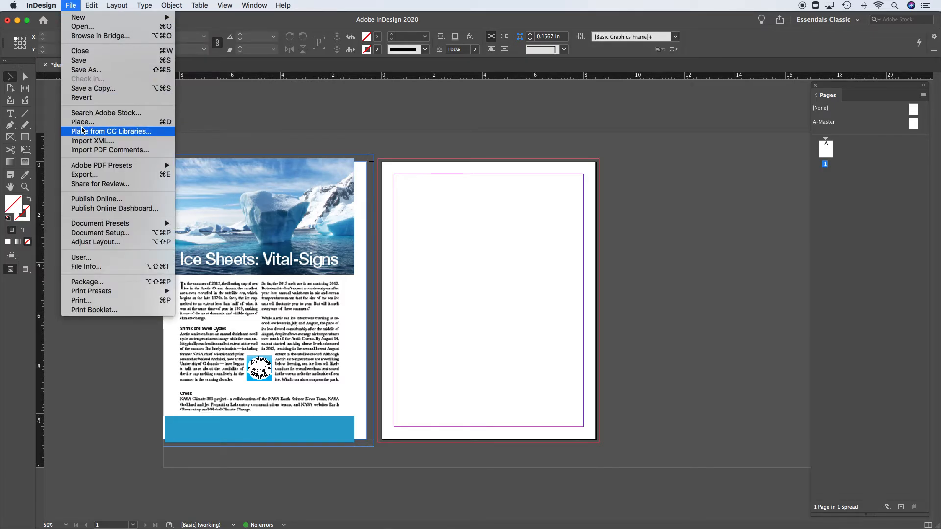
{"action": "left_click", "coordinate": [253, 132]}
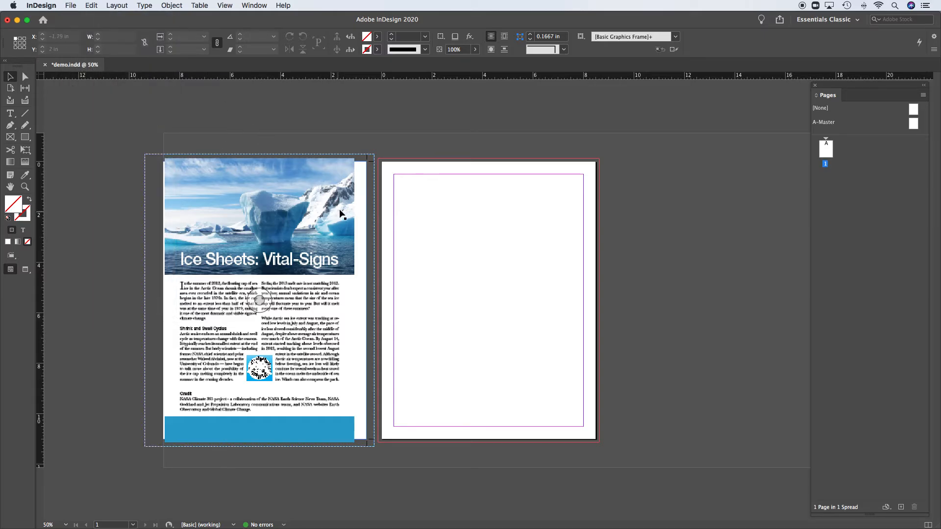
{"action": "left_click", "coordinate": [24, 138]}
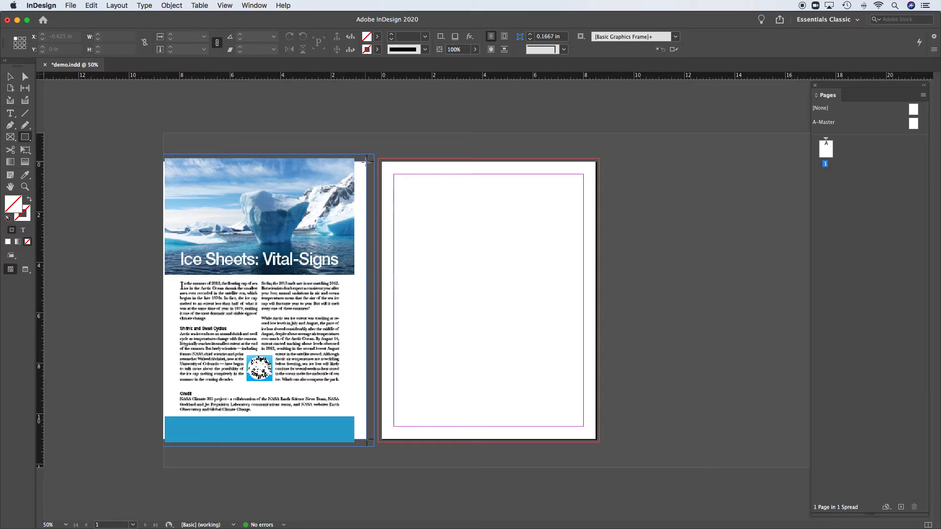
{"action": "key", "text": "v"}
Step: Reposition the reference group on the pasteboard beside the page, at about X -9.08 in and Y -0.29 in
{"action": "left_click_drag", "start_coordinate": [293, 256], "coordinate": [310, 257]}
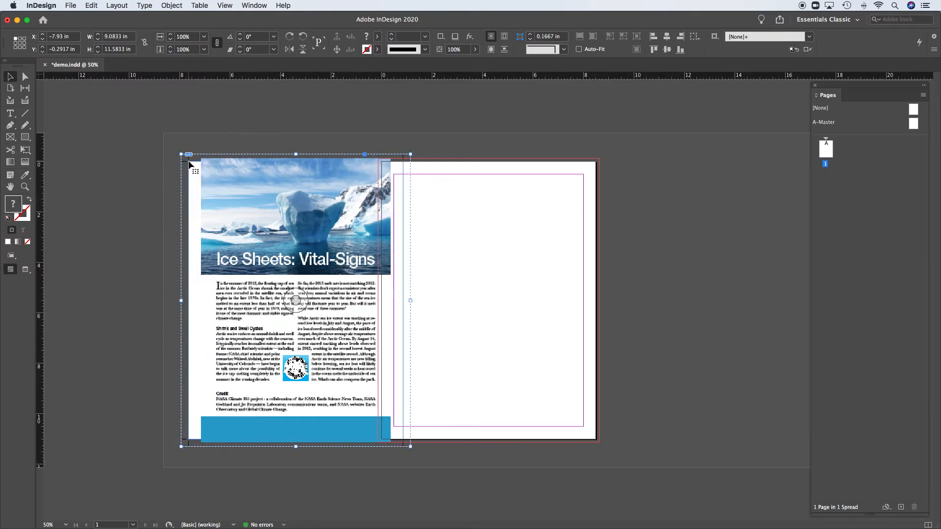
{"action": "left_click_drag", "start_coordinate": [286, 175], "coordinate": [269, 175]}
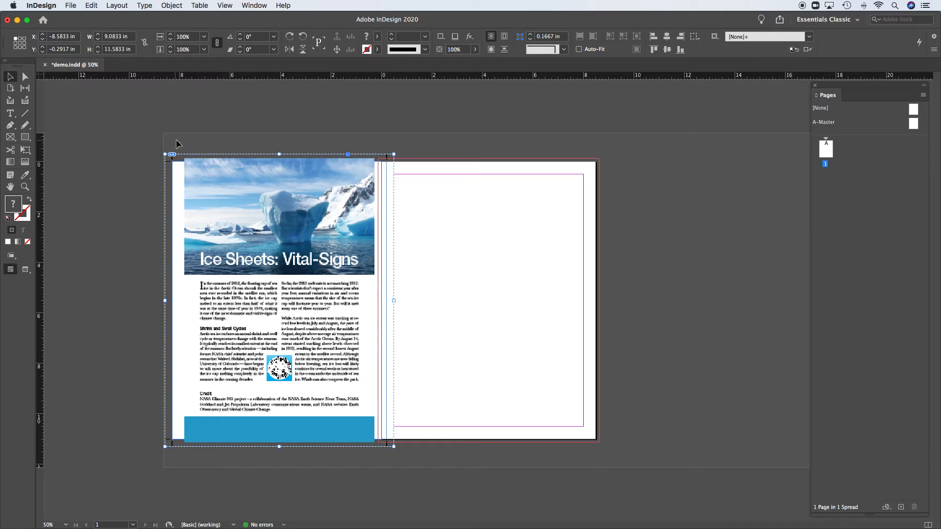
{"action": "left_click", "coordinate": [378, 37]}
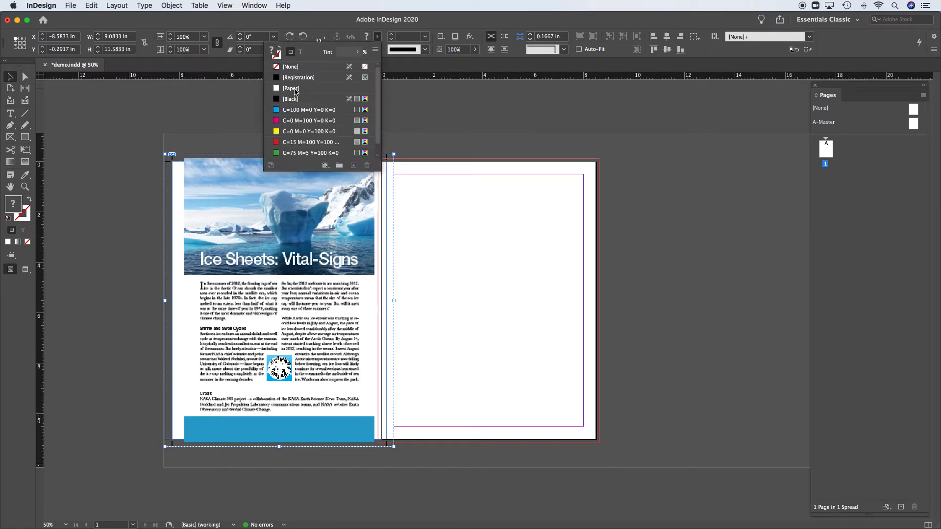
{"action": "left_click", "coordinate": [439, 109]}
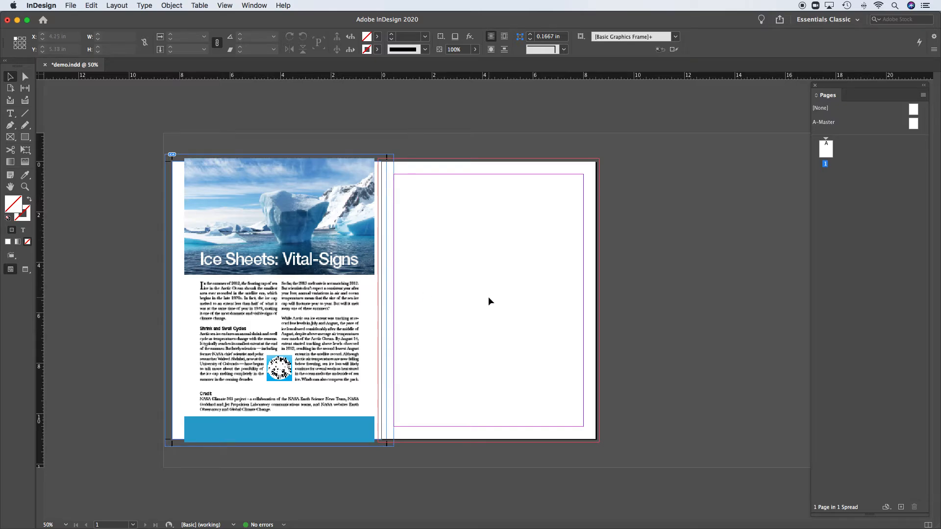
{"action": "left_click_drag", "start_coordinate": [362, 230], "coordinate": [349, 228]}
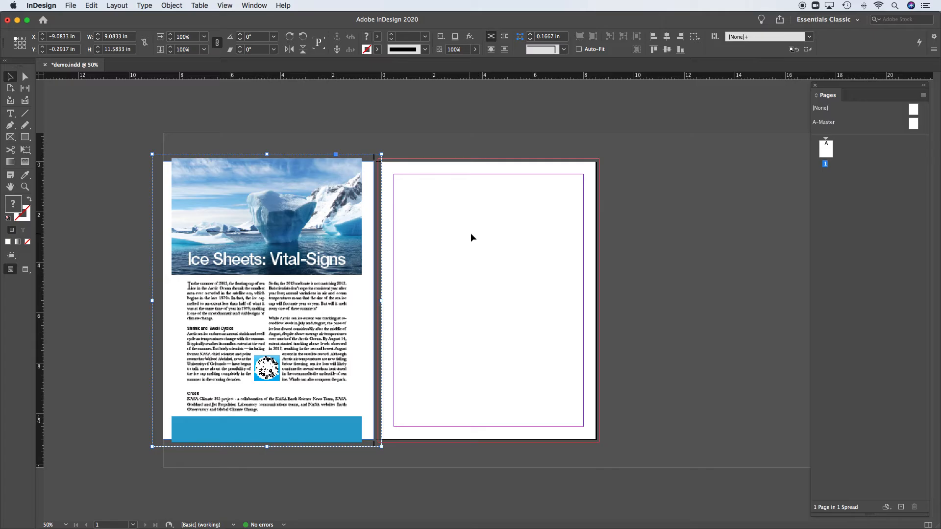
Step: Compare the placed reference's display quality with 2_exercise_finished.pdf in Acrobat, enlarging the title area, and return to InDesign
{"action": "left_click_drag", "start_coordinate": [171, 193], "coordinate": [434, 372]}
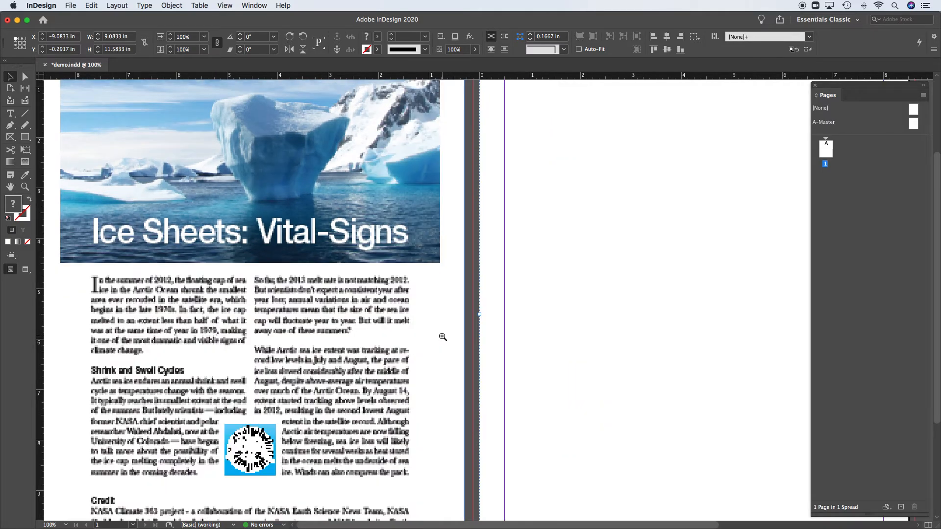
{"action": "left_click", "coordinate": [443, 338], "text": "alt"}
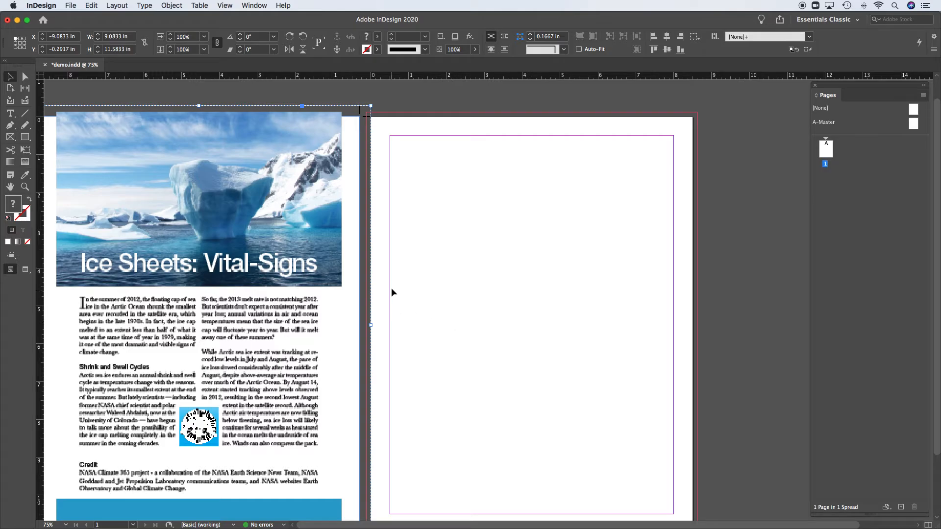
{"action": "left_click", "coordinate": [614, 513]}
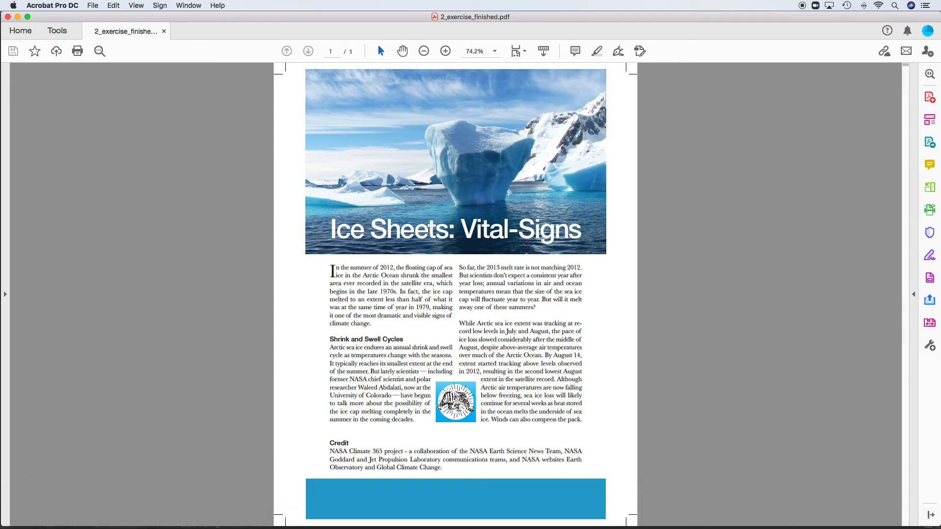
{"action": "left_click_drag", "start_coordinate": [403, 204], "coordinate": [553, 292]}
{"action": "scroll", "coordinate": [474, 333], "scroll_direction": "up", "scroll_amount": 8}
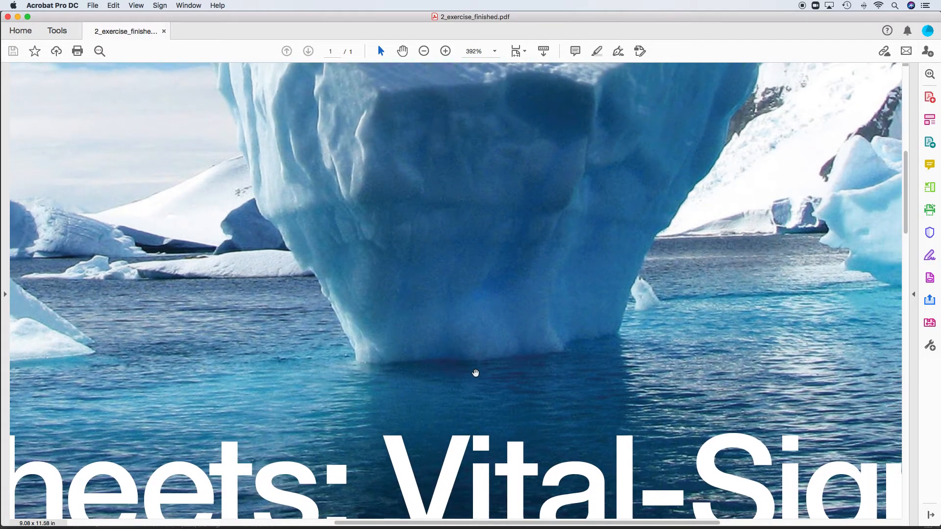
{"action": "key", "text": "super+minus"}
{"action": "scroll", "coordinate": [486, 294], "scroll_direction": "down", "scroll_amount": 5}
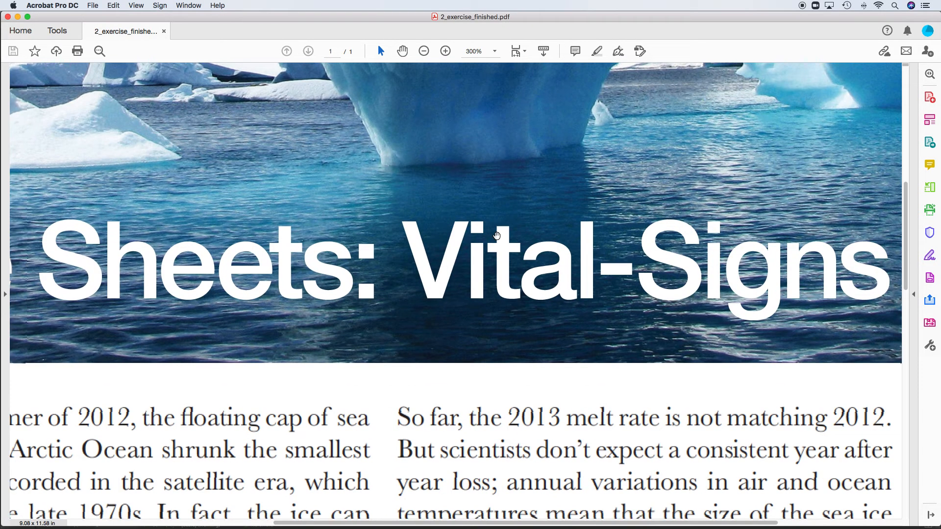
{"action": "key", "text": "super+0"}
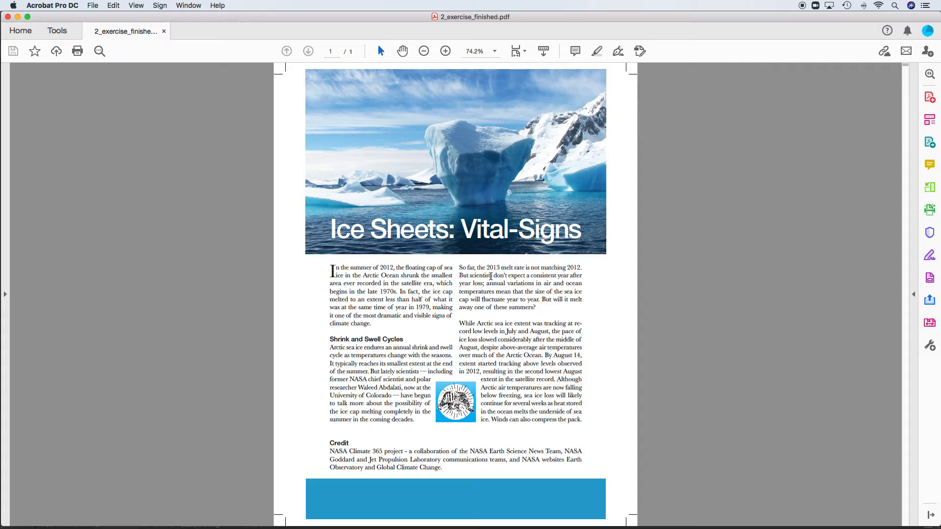
{"action": "key", "text": "super+Tab"}
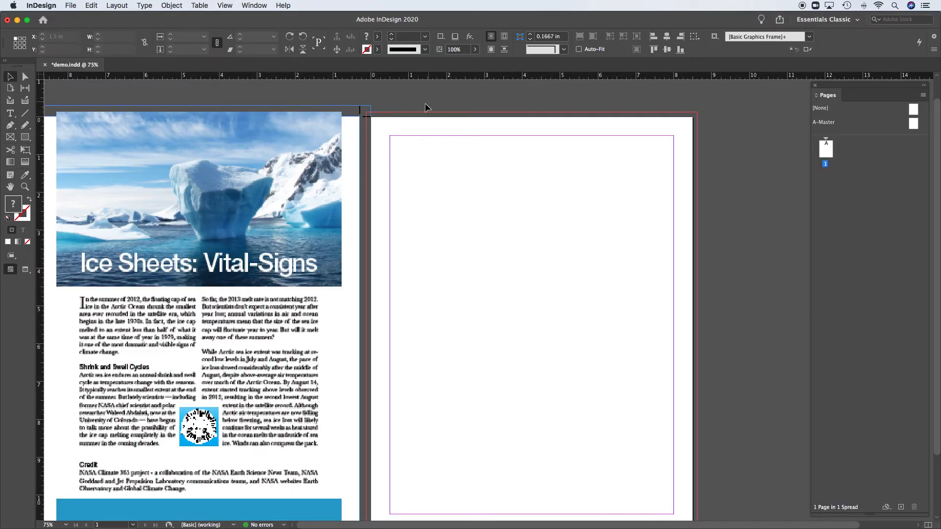
Step: Set the document's display performance to High Quality Display
{"action": "scroll", "coordinate": [425, 204], "scroll_direction": "down", "scroll_amount": 2}
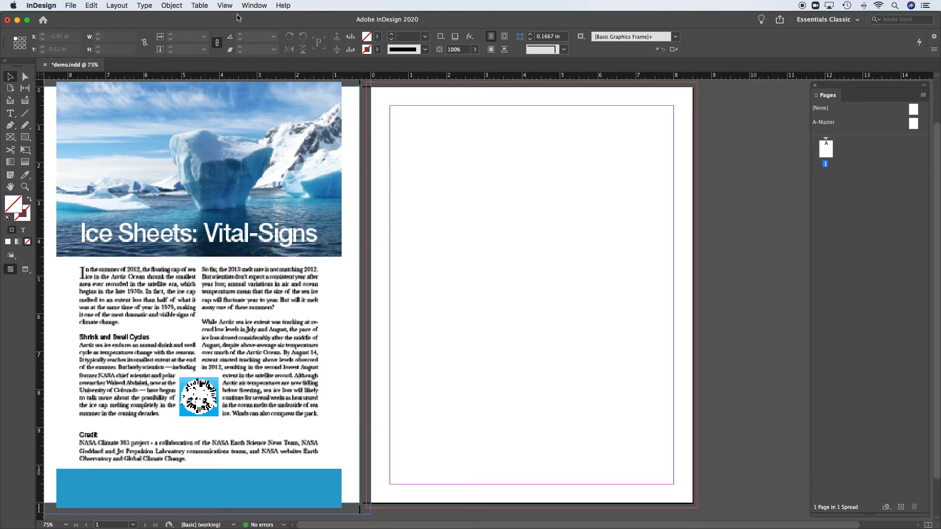
{"action": "left_click", "coordinate": [224, 5]}
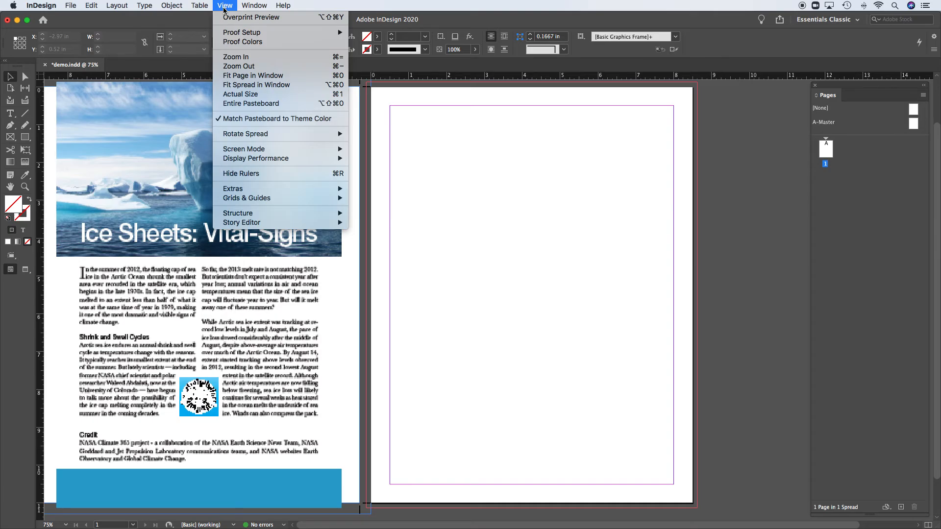
{"action": "mouse_move", "coordinate": [240, 150]}
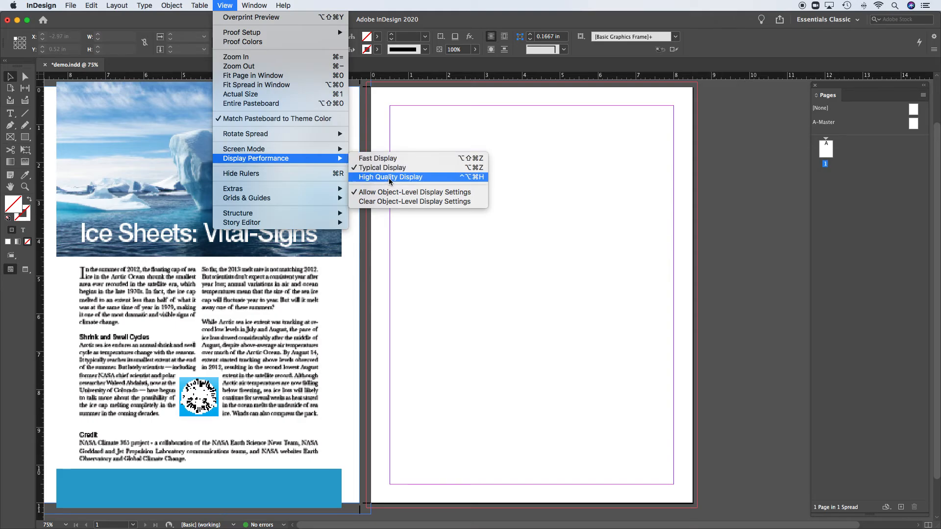
{"action": "left_click", "coordinate": [390, 180]}
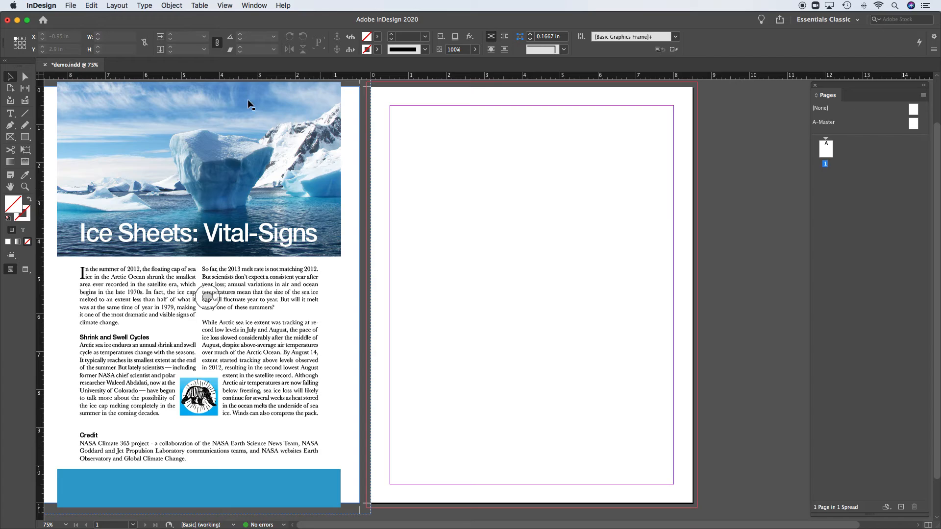
Step: Set the document's display performance back to Typical Display
{"action": "left_click", "coordinate": [224, 4]}
{"action": "mouse_move", "coordinate": [252, 159]}
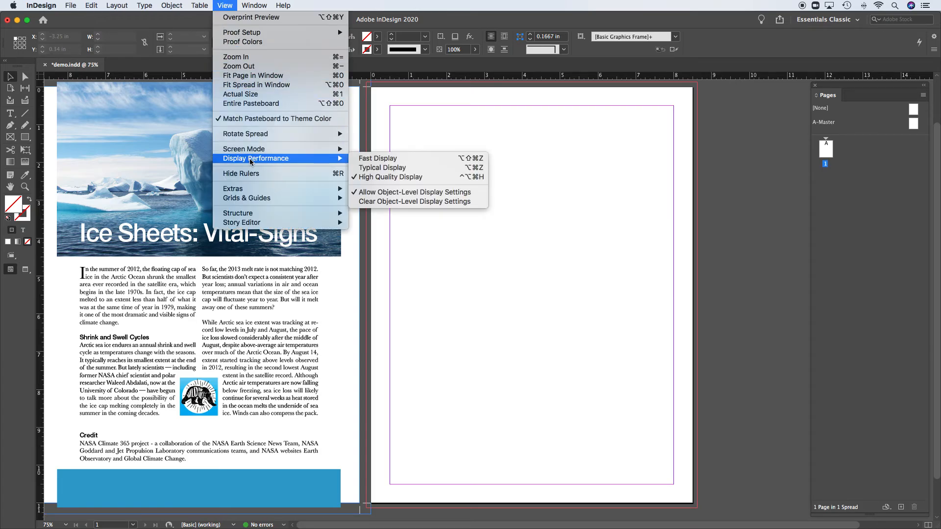
{"action": "left_click", "coordinate": [383, 168]}
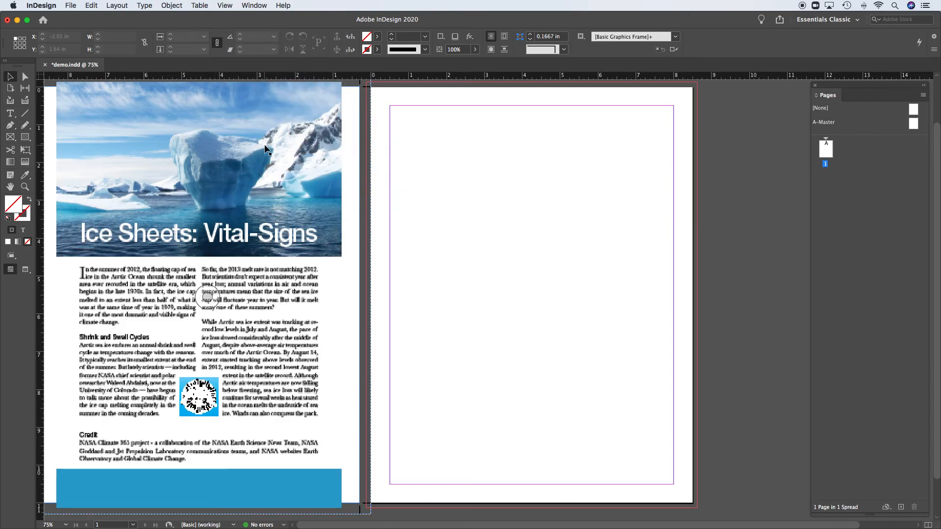
{"action": "left_click", "coordinate": [207, 296]}
{"action": "left_click", "coordinate": [172, 6]}
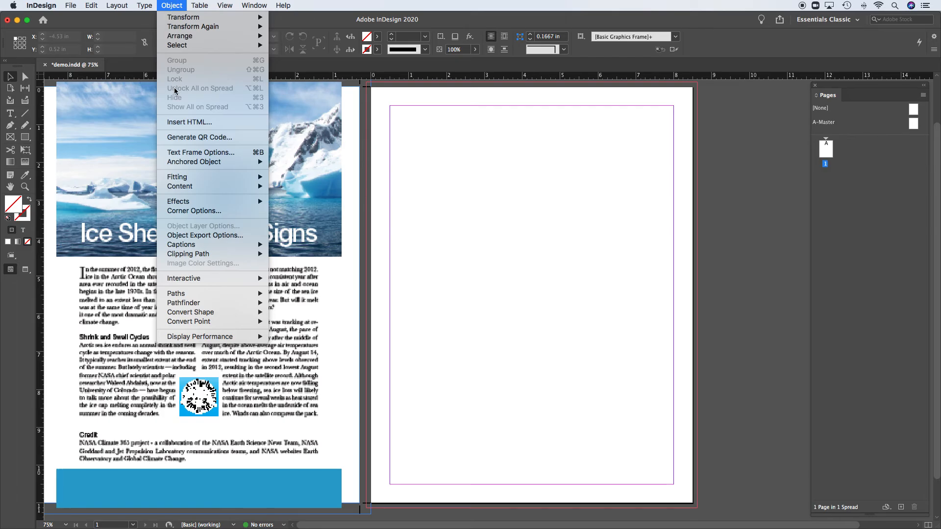
{"action": "mouse_move", "coordinate": [194, 337]}
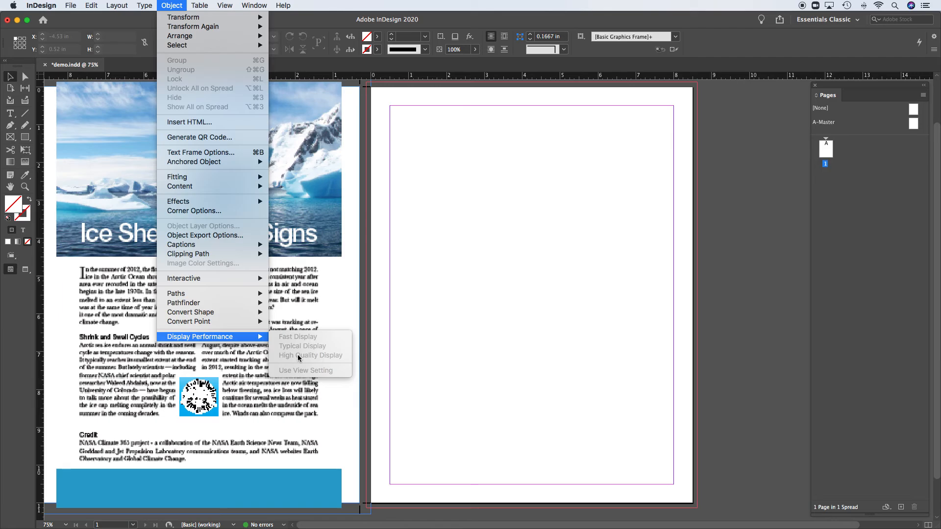
{"action": "left_click", "coordinate": [406, 290]}
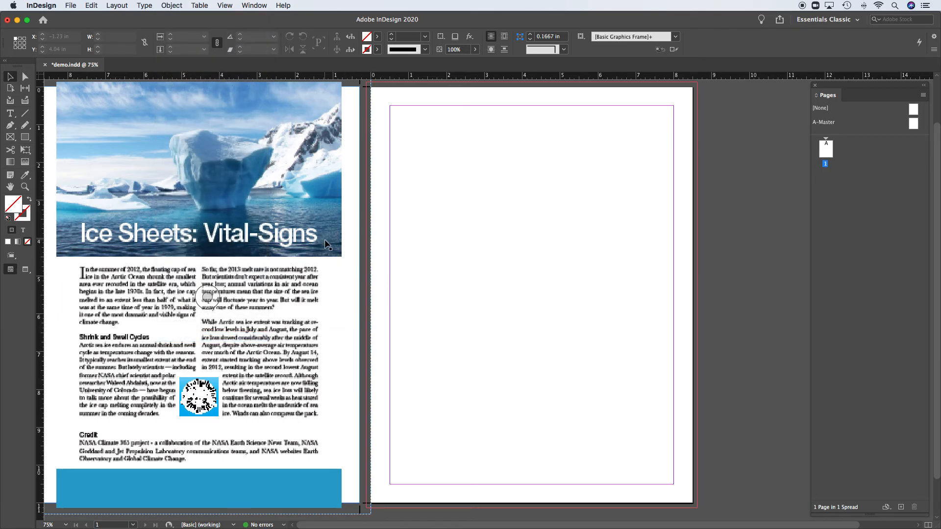
Step: Set the reference group's own object-level display performance to High Quality Display and deselect the group
{"action": "left_click", "coordinate": [325, 243]}
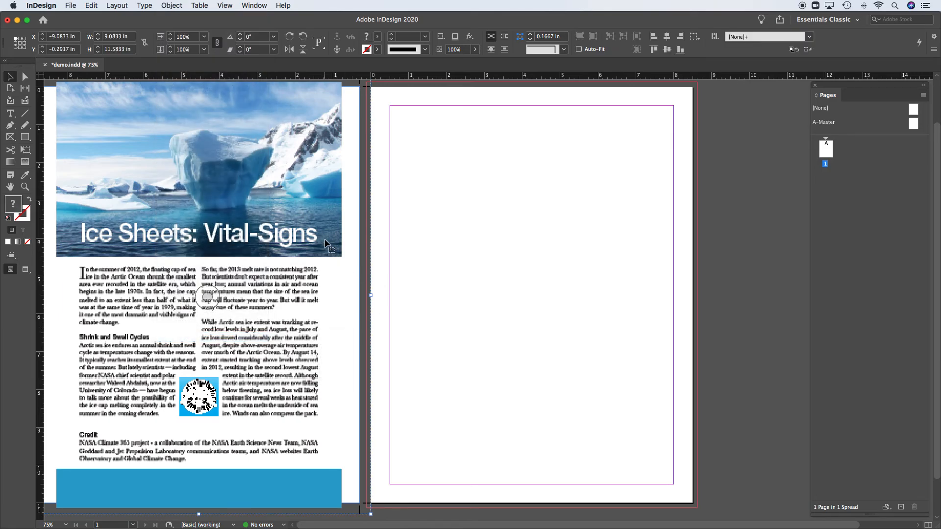
{"action": "left_click", "coordinate": [172, 5]}
{"action": "mouse_move", "coordinate": [231, 337]}
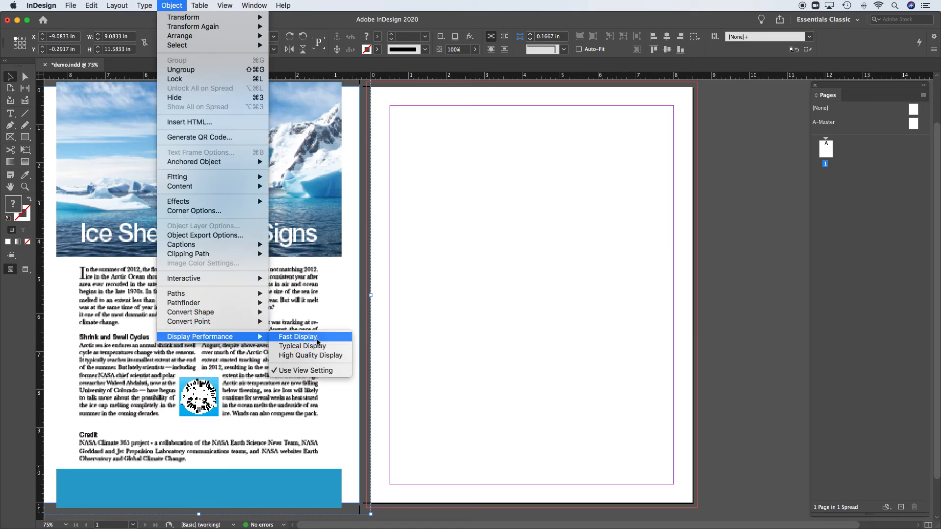
{"action": "left_click", "coordinate": [318, 360]}
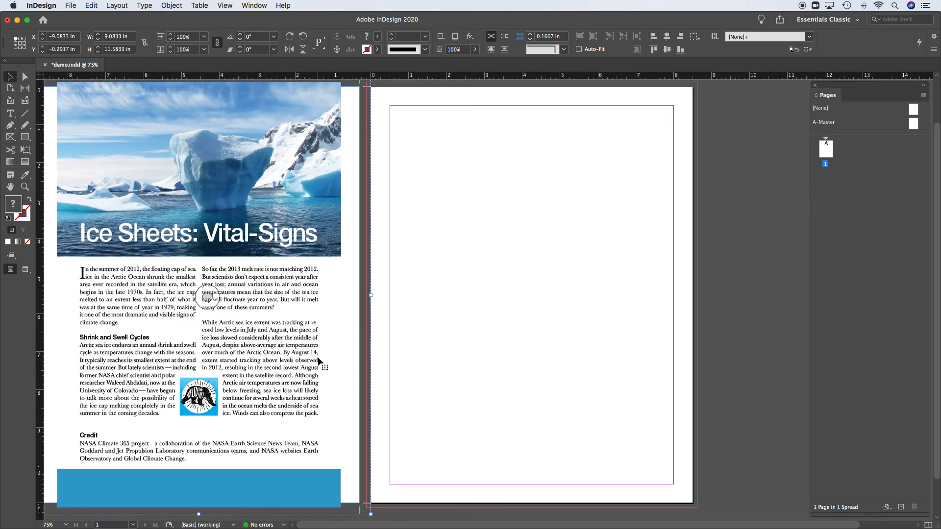
{"action": "left_click", "coordinate": [372, 298]}
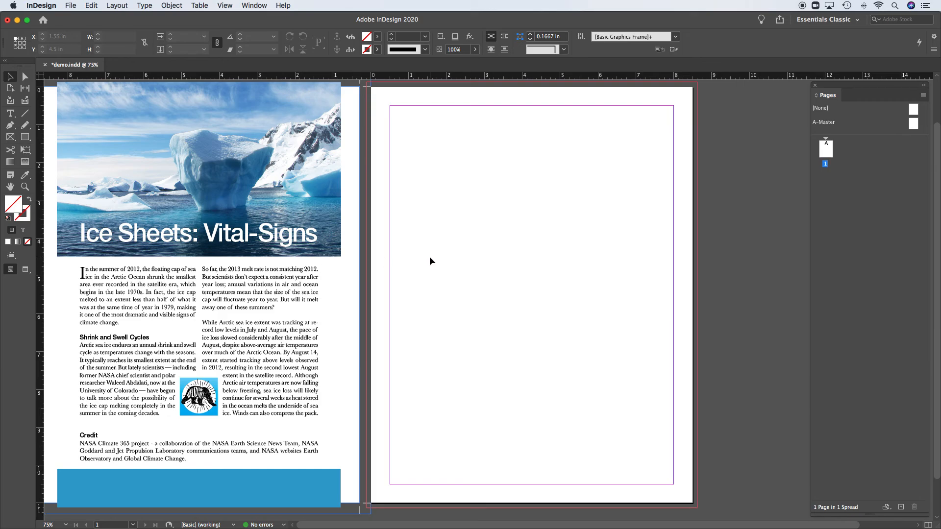
Step: Set the whole document's display performance to High Quality Display
{"action": "left_click", "coordinate": [224, 5]}
{"action": "mouse_move", "coordinate": [321, 163]}
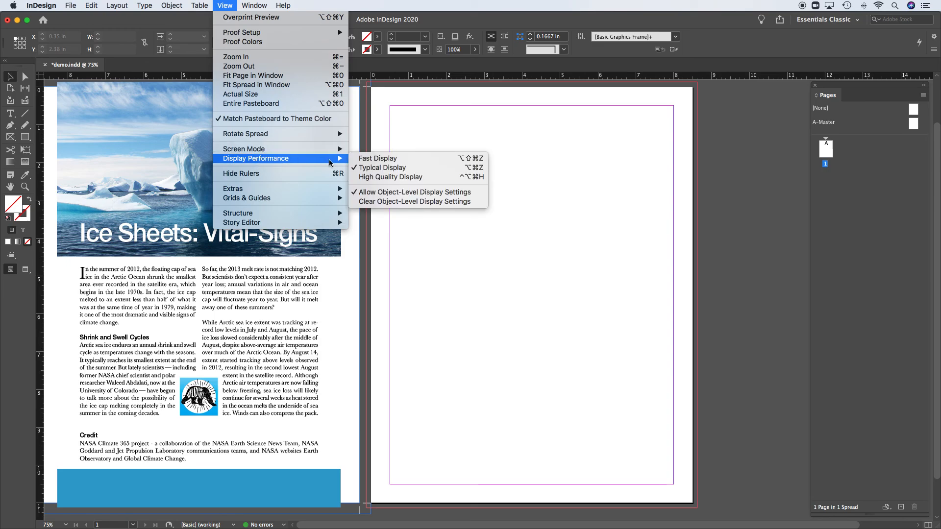
{"action": "left_click", "coordinate": [393, 178]}
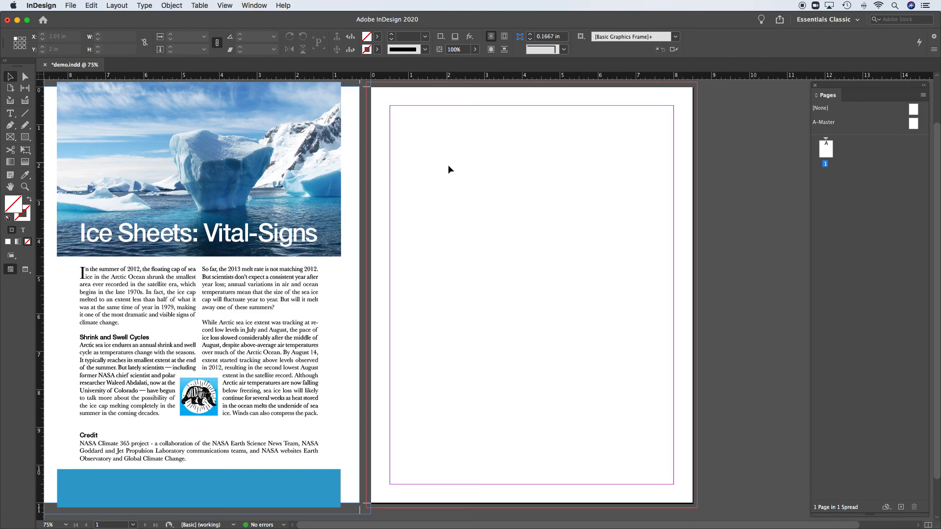
Step: Review the display performance options for the whole document and those for individual objects
{"action": "left_click", "coordinate": [208, 297]}
{"action": "left_click", "coordinate": [257, 5]}
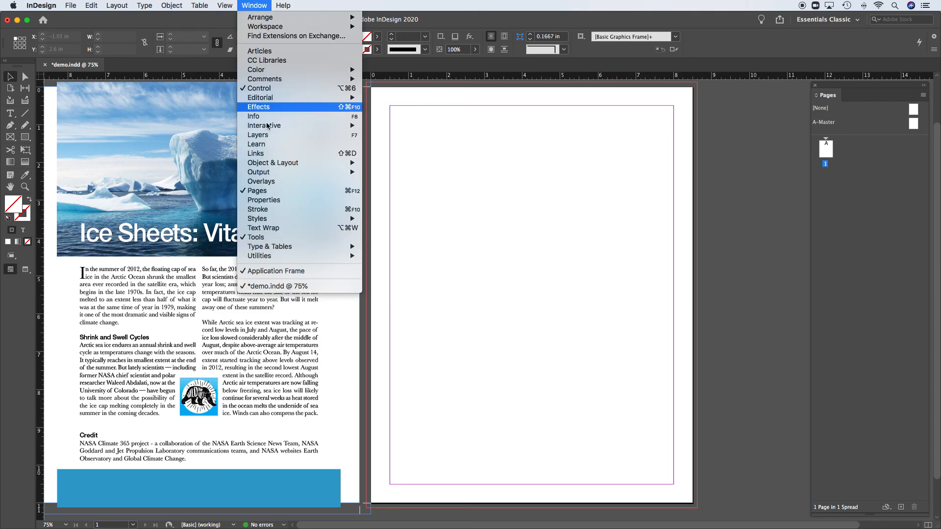
{"action": "mouse_move", "coordinate": [233, 5]}
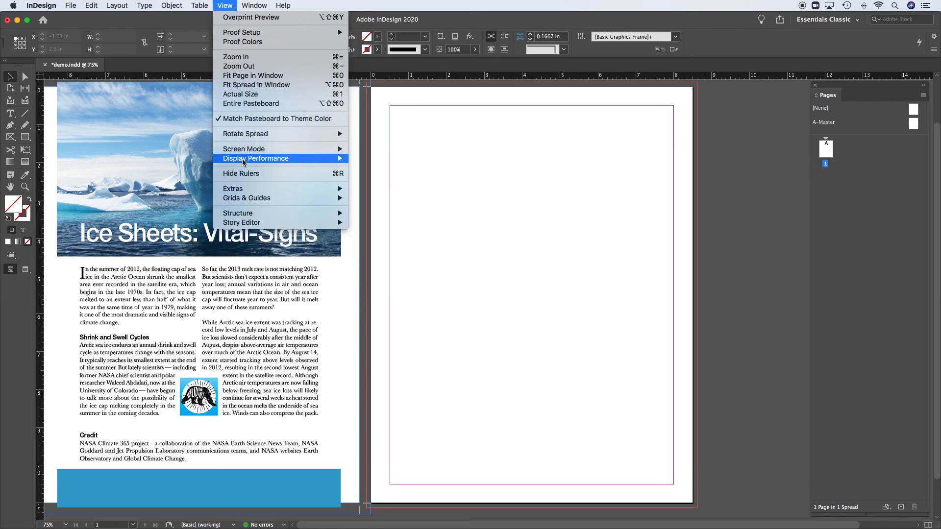
{"action": "mouse_move", "coordinate": [244, 161]}
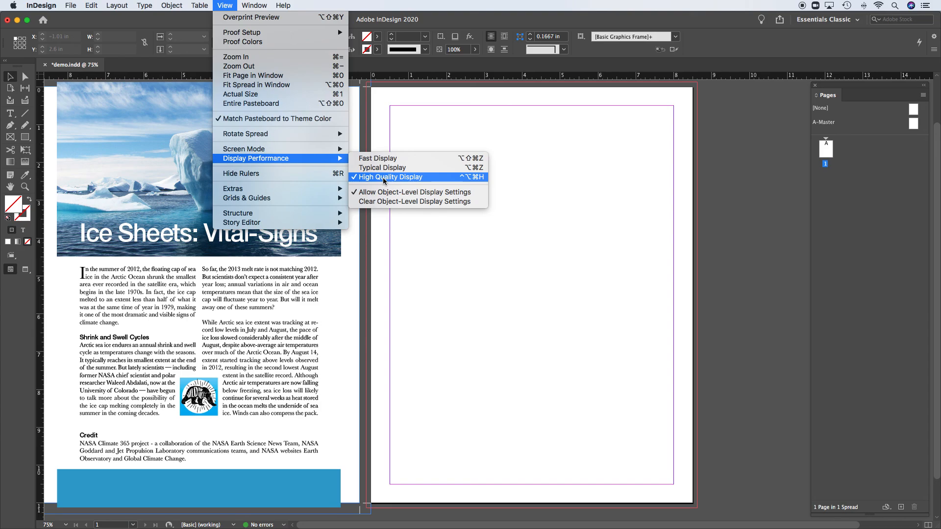
{"action": "left_click", "coordinate": [224, 3]}
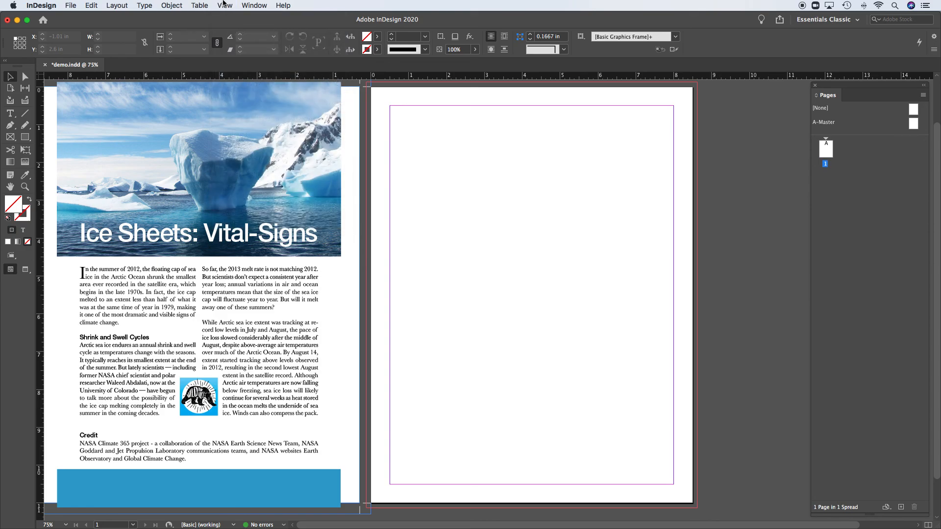
{"action": "left_click", "coordinate": [172, 5]}
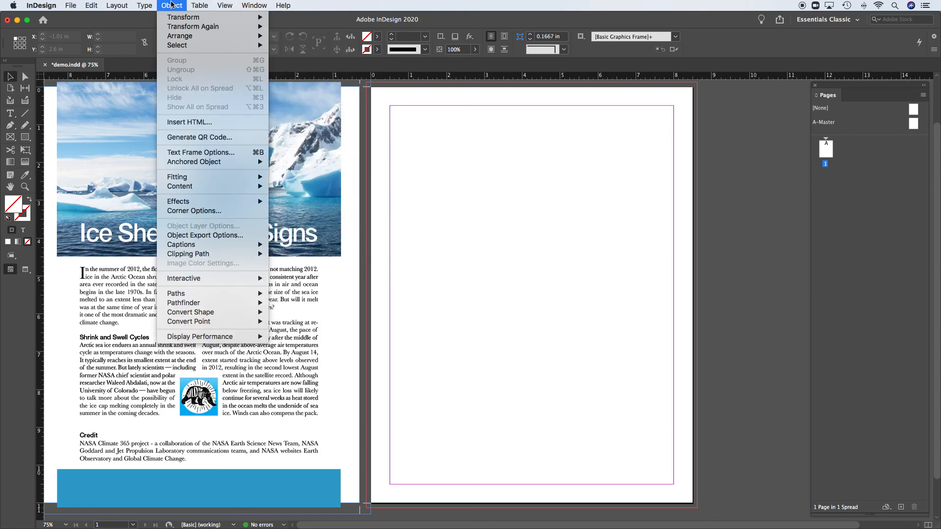
{"action": "mouse_move", "coordinate": [205, 338]}
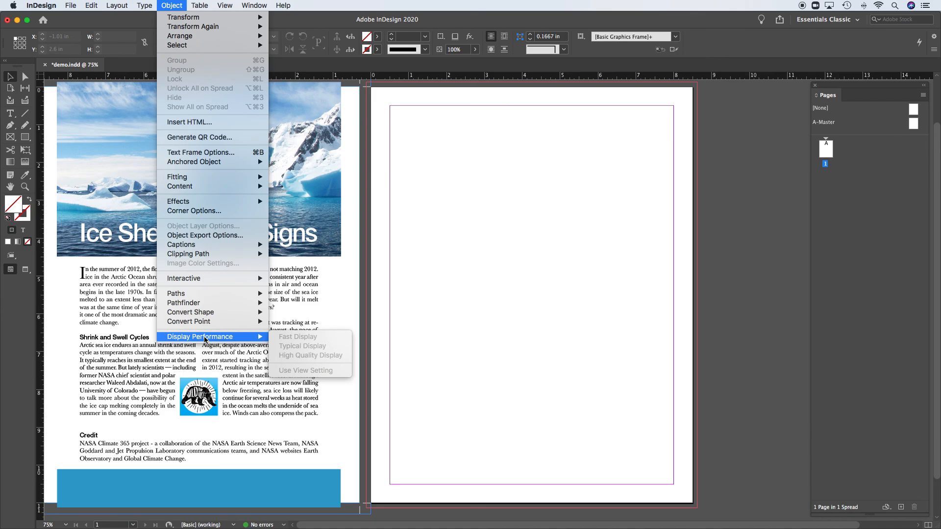